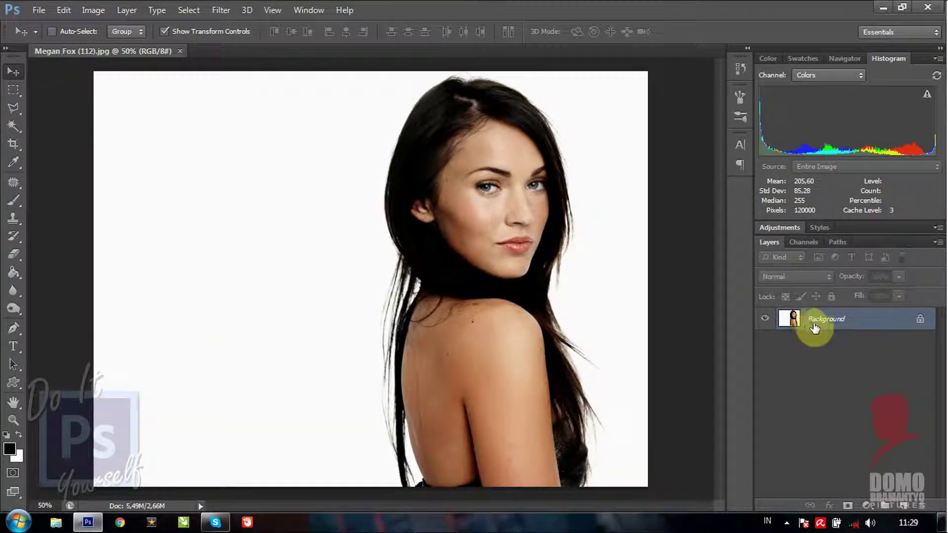
Step: Convert the locked Background into an editable layer named Layer 0, then pick the Magic Wand
double_click(835, 321)
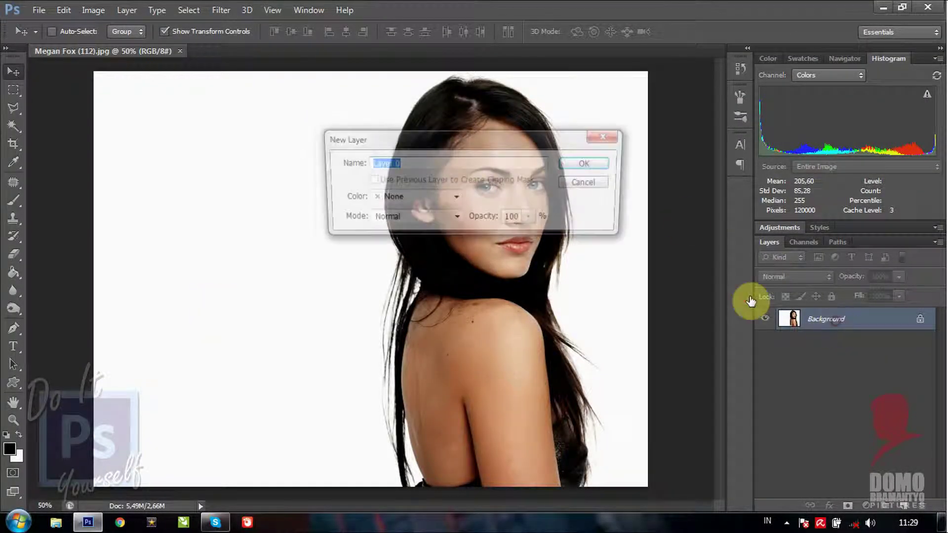
left_click(604, 163)
left_click(14, 128)
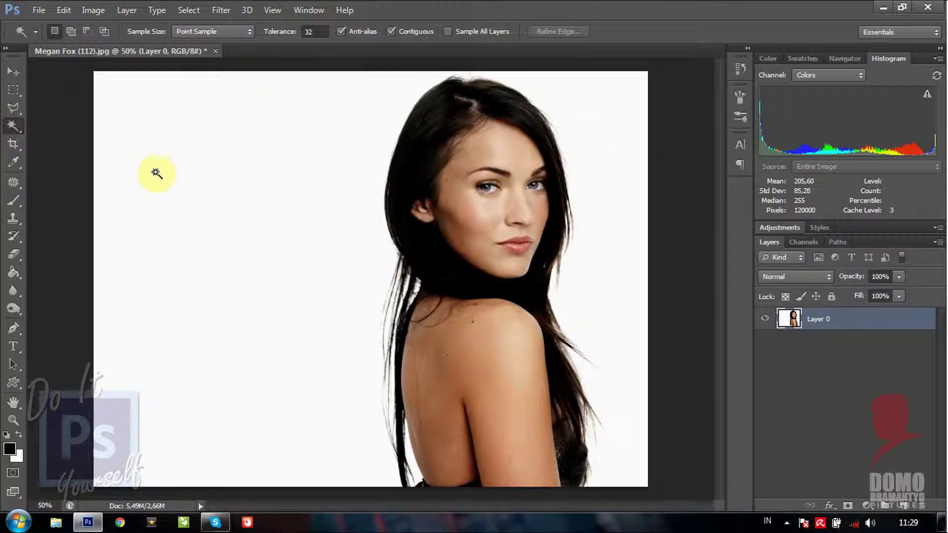
Step: Select and delete the white backdrop plus the leftover white gaps in the hair
left_click(269, 201)
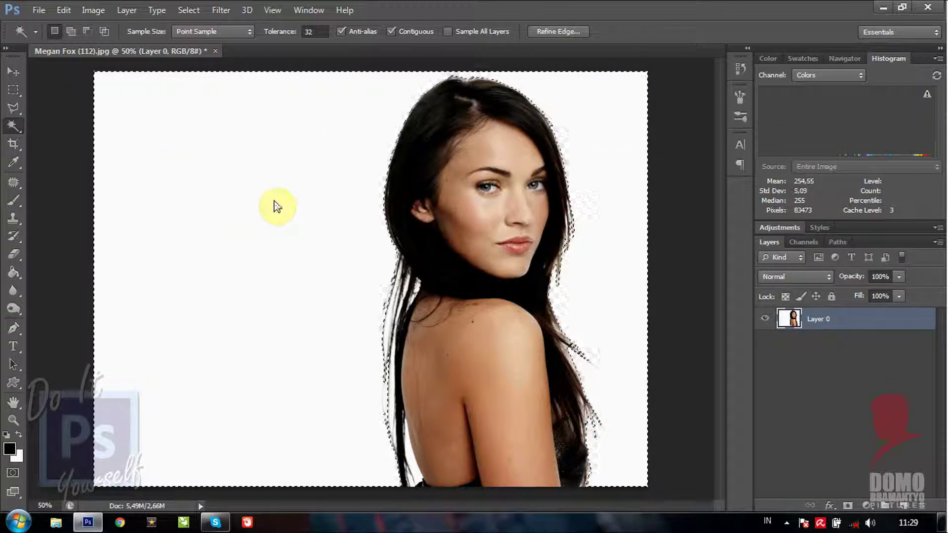
key("Delete")
key("ctrl+d")
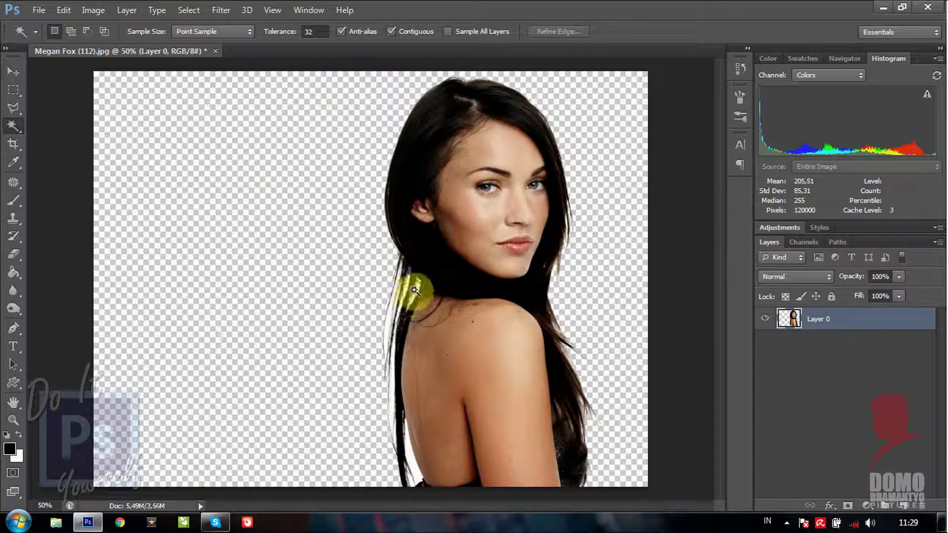
left_click(417, 287)
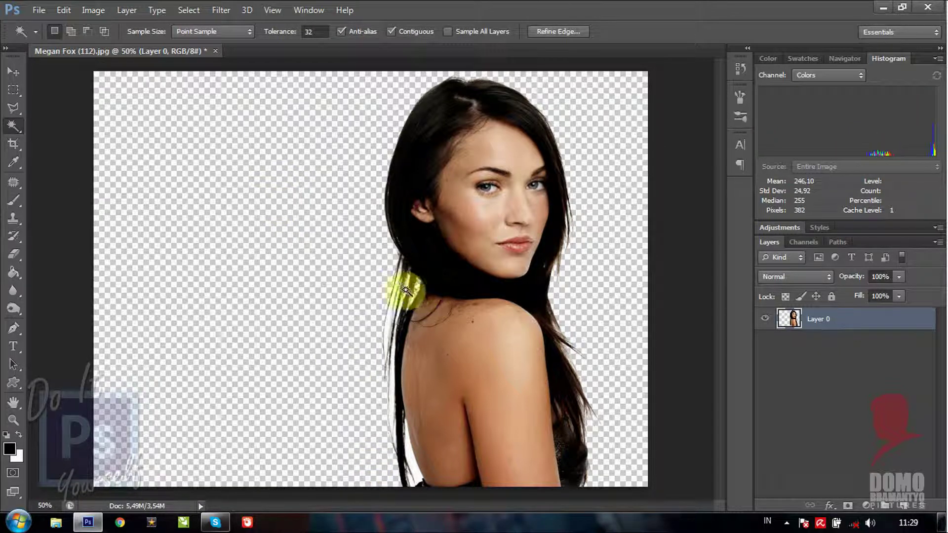
left_click(414, 469)
key("Delete")
key("ctrl+d")
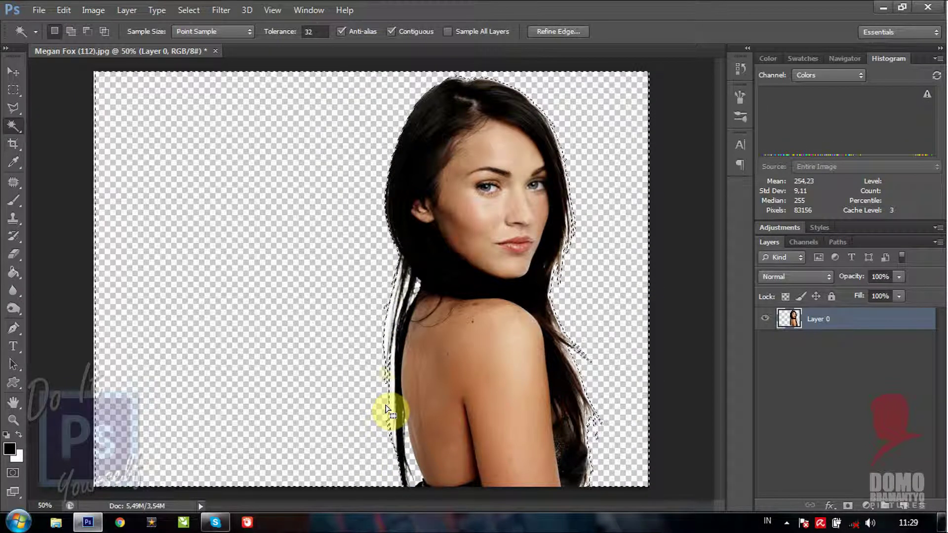
Step: Reselect the transparent background from several spots to check for leftover white, then deselect
left_click(357, 353)
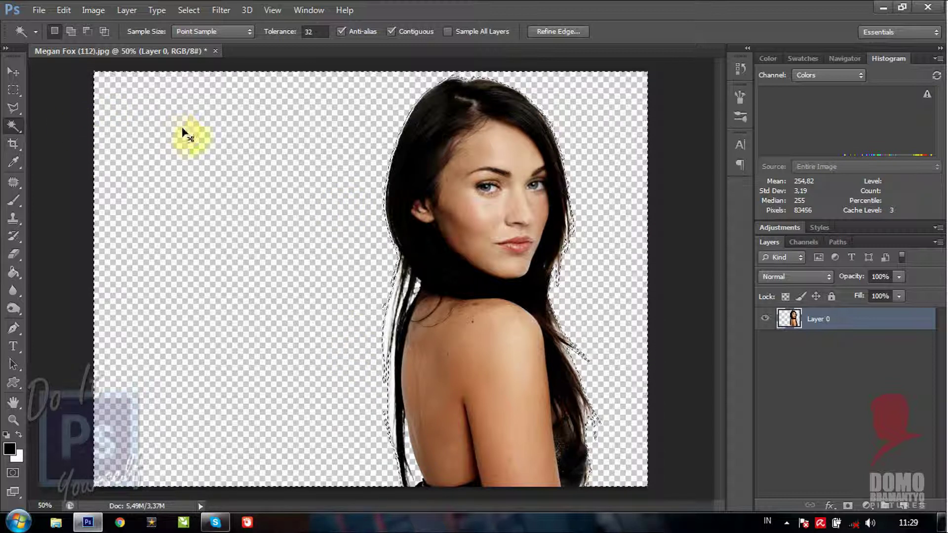
key("ctrl+d")
left_click(305, 139)
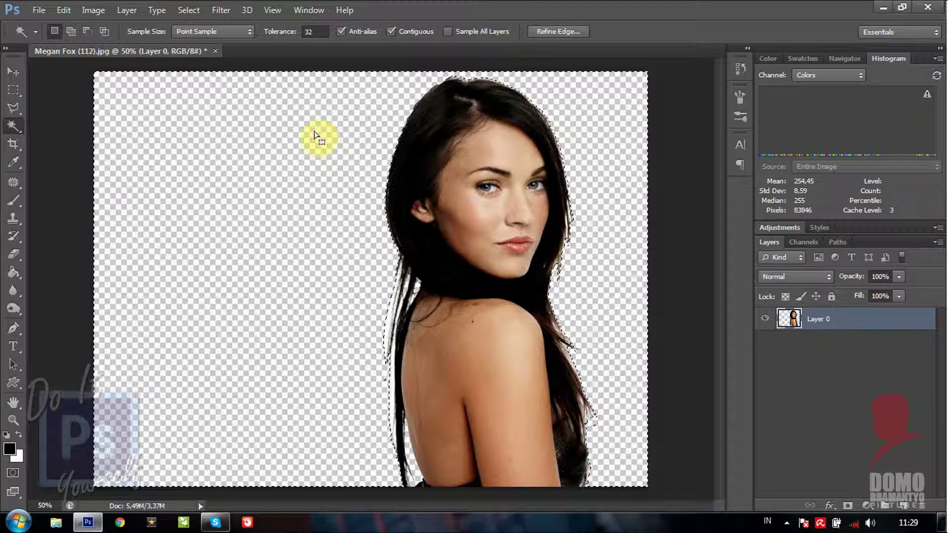
left_click(316, 134)
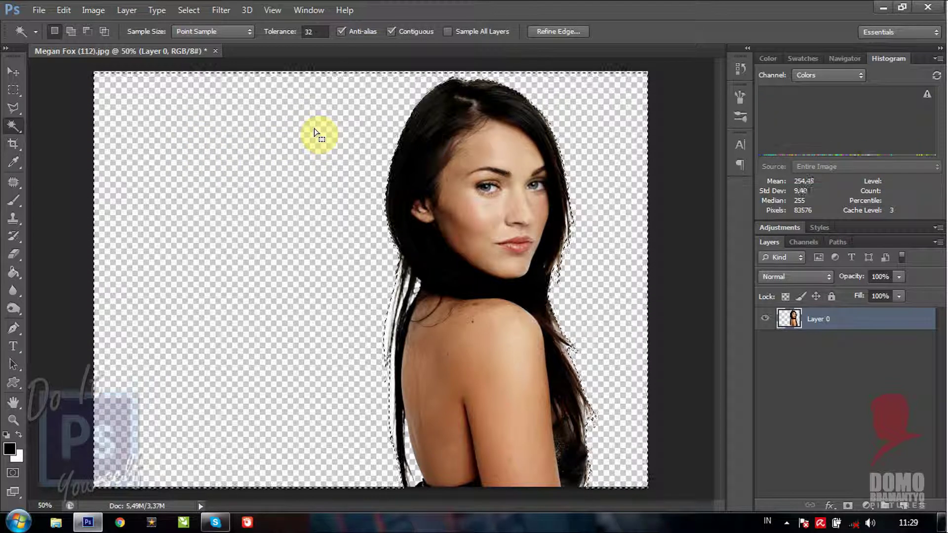
key("ctrl+d")
left_click(313, 112)
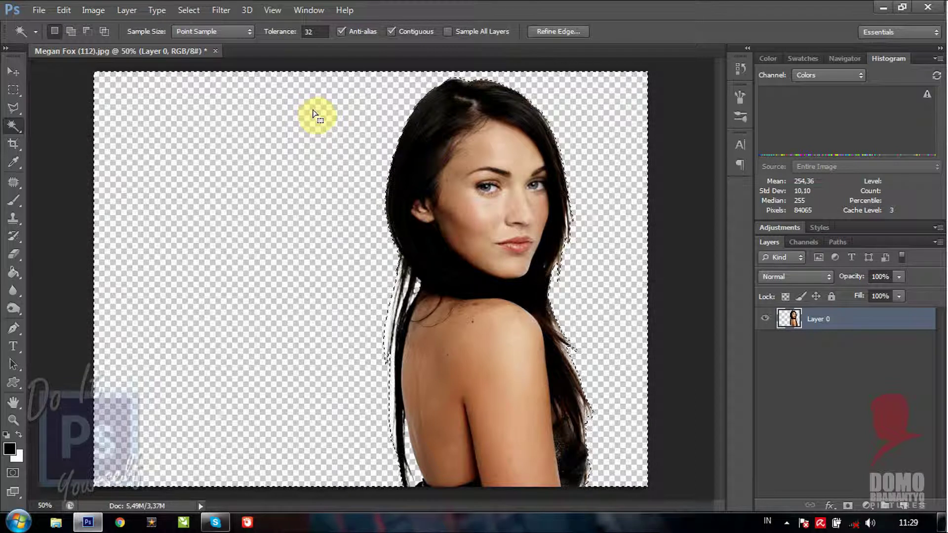
left_click(313, 112)
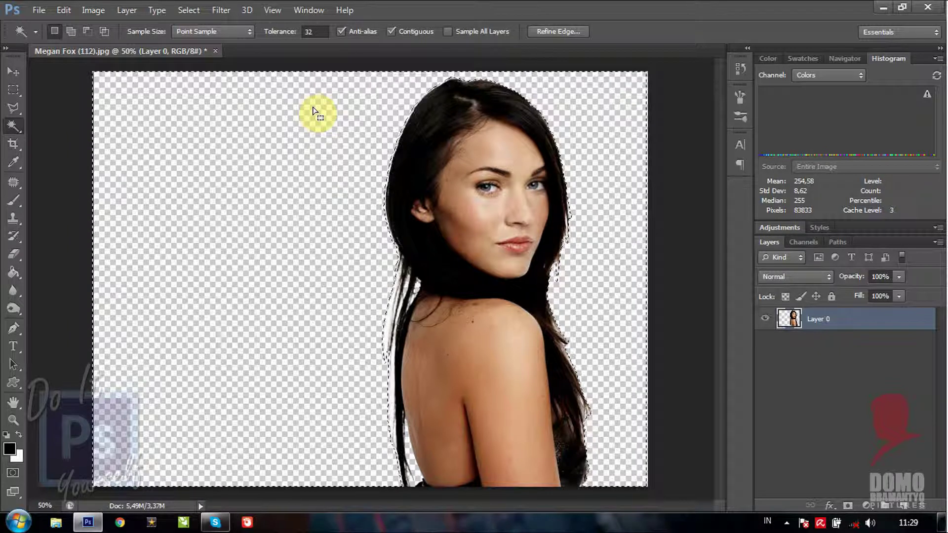
key("ctrl+d")
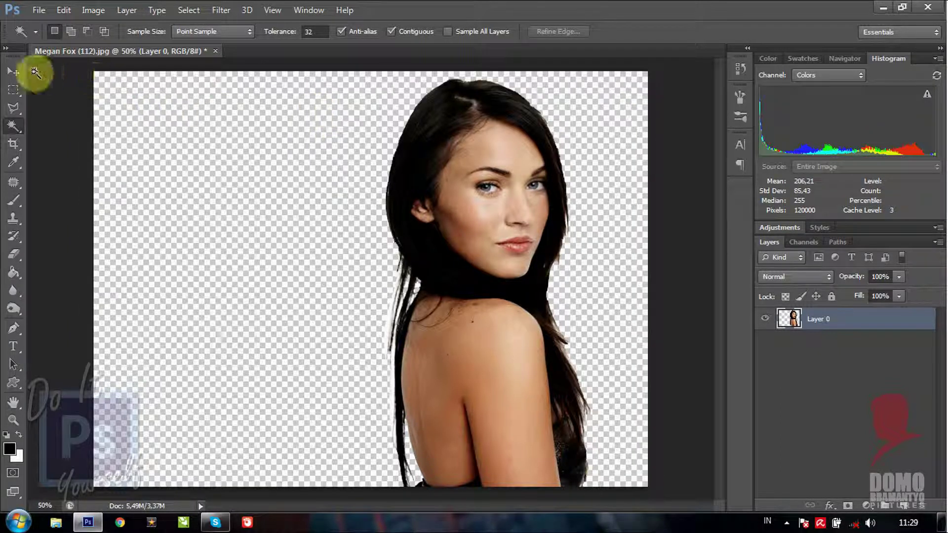
Step: Duplicate Layer 0 as Layer 0 copy, then make Layer 0 active again
left_click(13, 73)
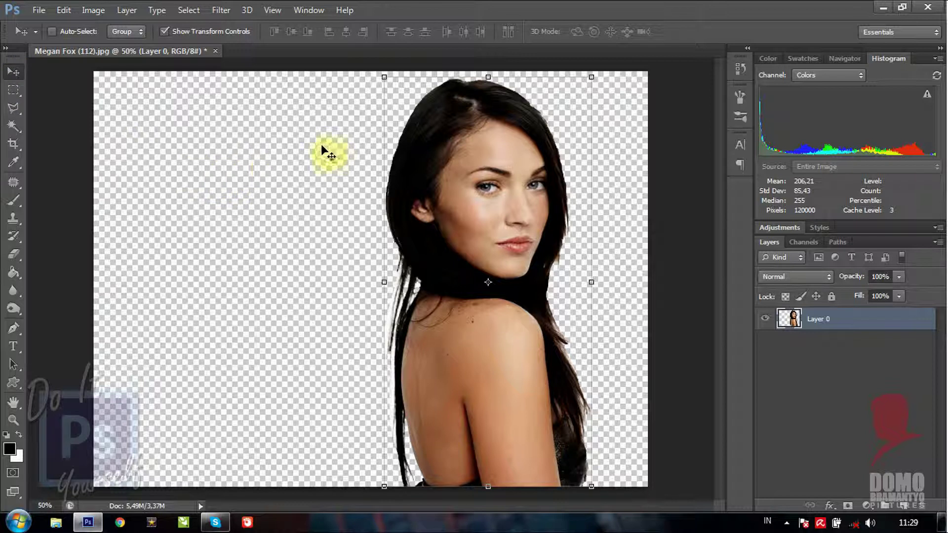
right_click(855, 322)
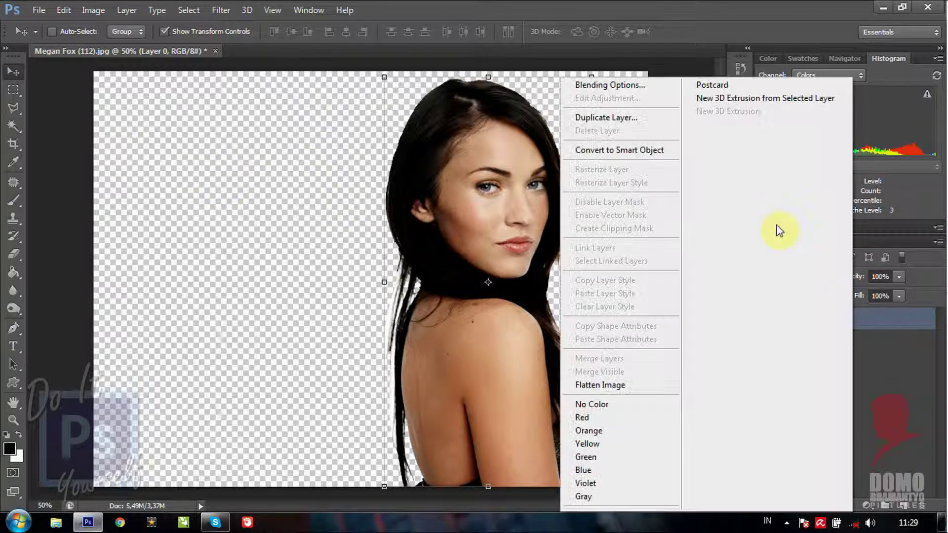
left_click(644, 118)
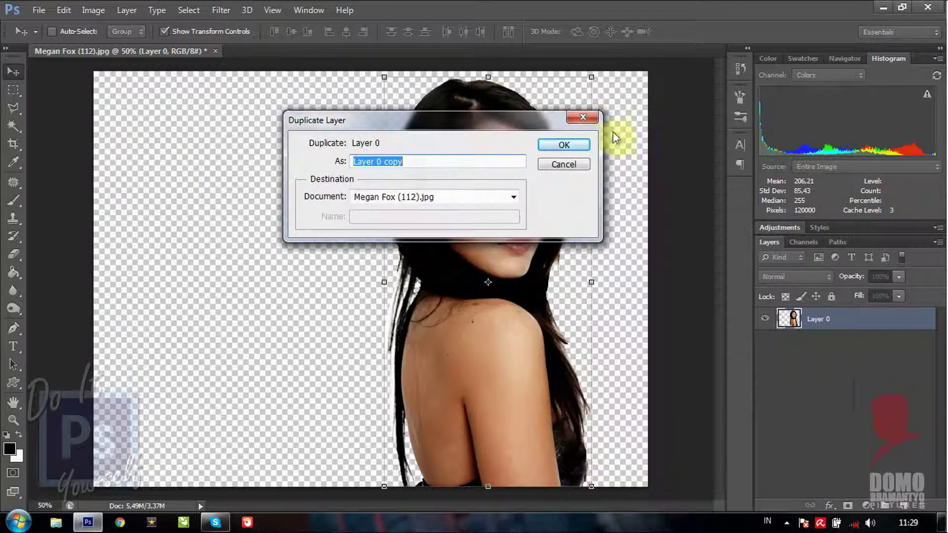
left_click(574, 144)
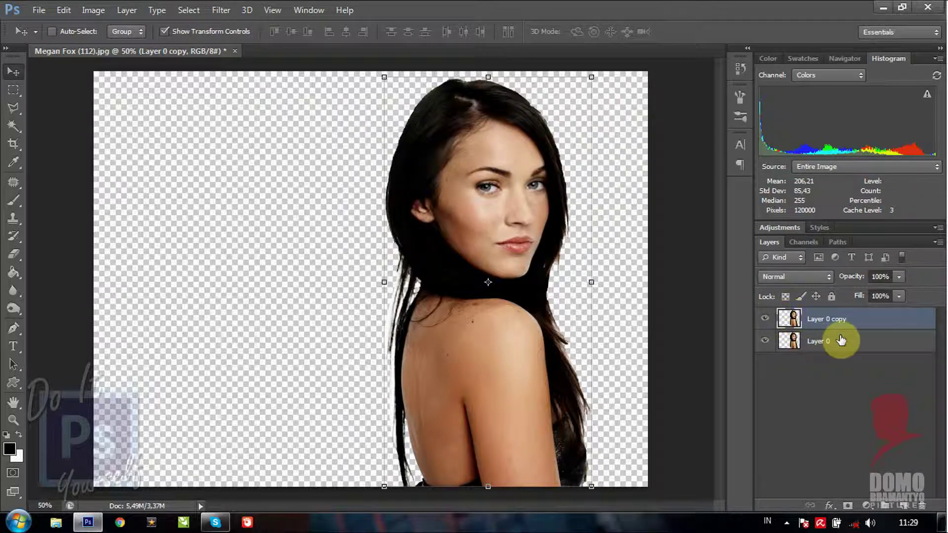
left_click(847, 345)
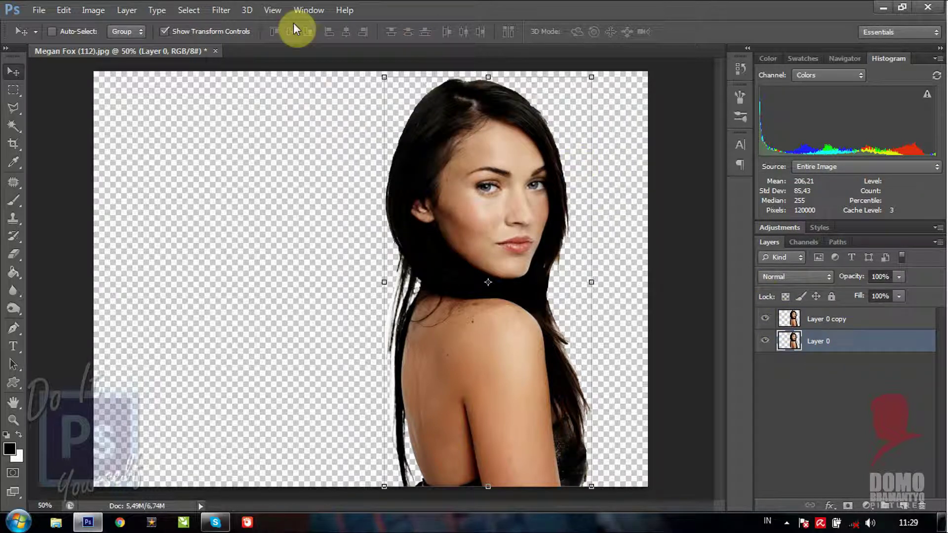
left_click(220, 16)
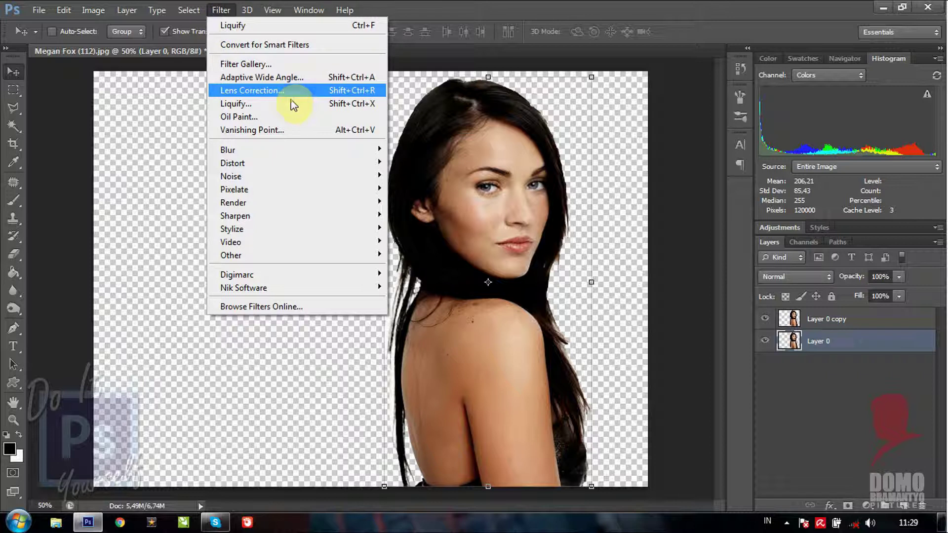
Step: In Liquify with Forward Warp size 300, drag the hair leftward into long pointed sweeps
left_click(289, 103)
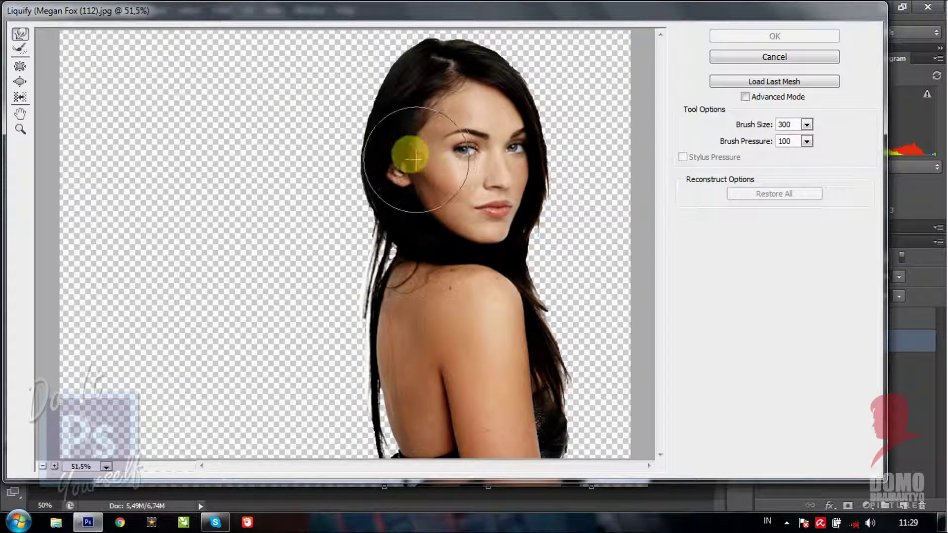
left_click_drag(408, 153, 242, 202)
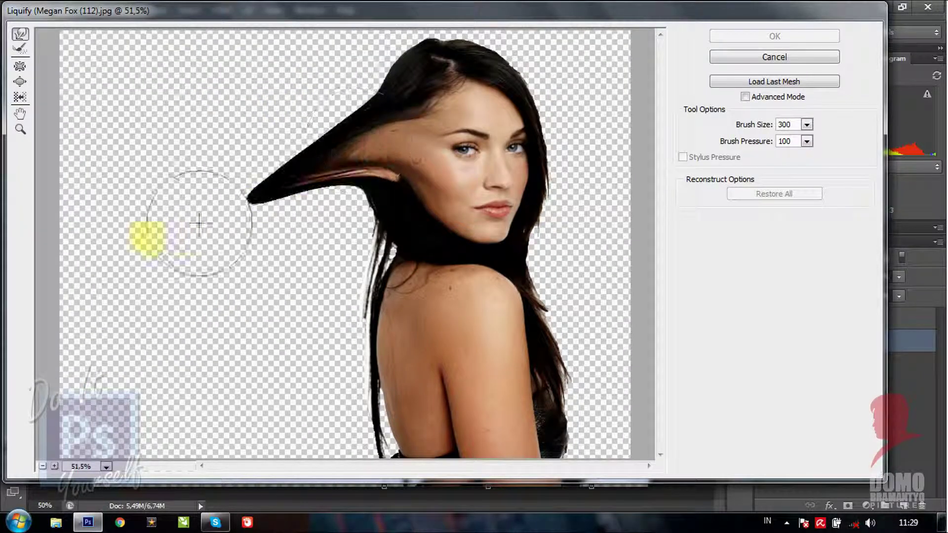
key("ctrl+z")
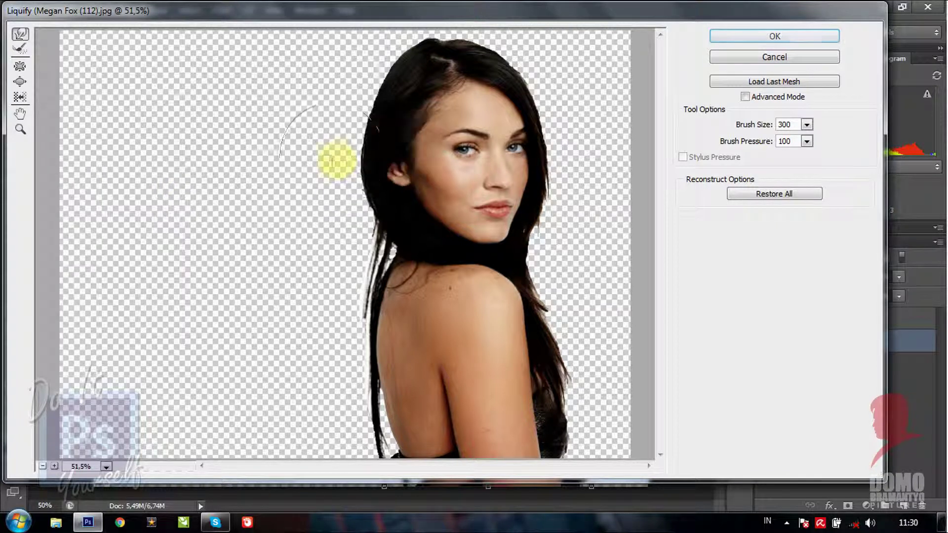
left_click_drag(404, 142, 250, 186)
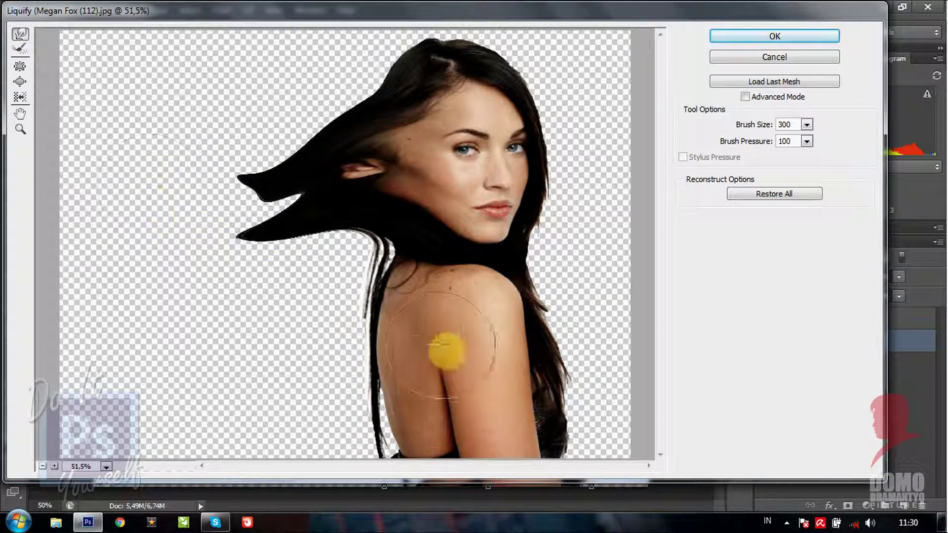
left_click_drag(420, 296, 217, 266)
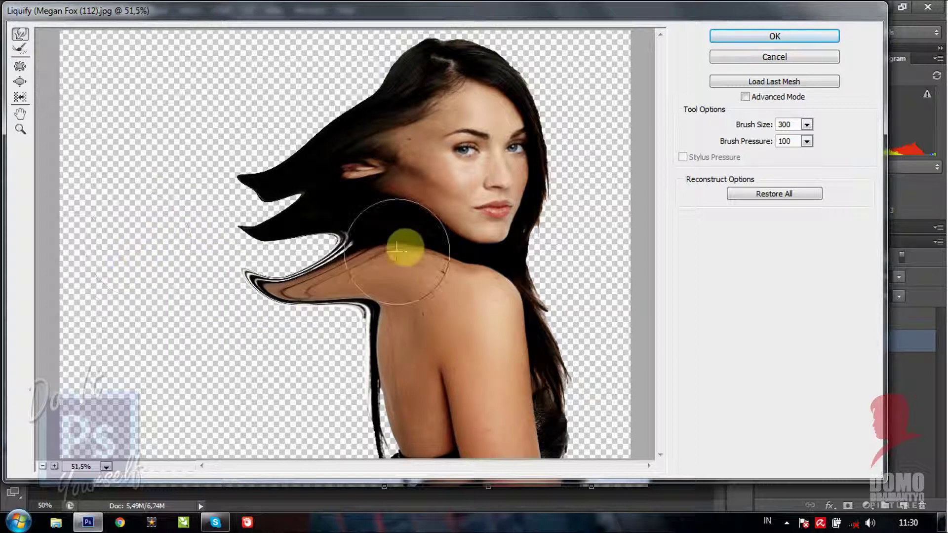
left_click_drag(402, 249, 114, 232)
left_click_drag(313, 191, 92, 184)
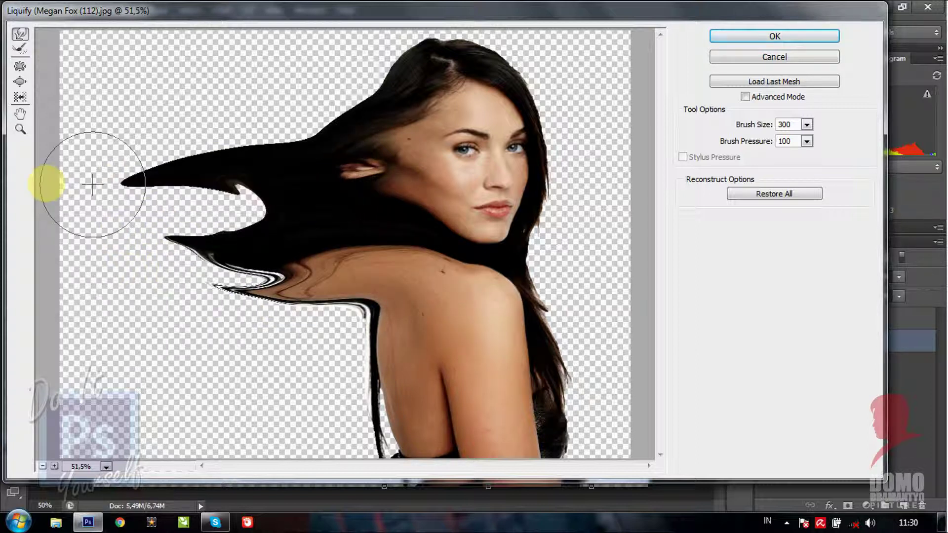
Step: Smear the shoulder and lower arm edge further left, then apply the Liquify warp
mouse_move(204, 201)
left_mouse_down()
mouse_move(307, 117)
mouse_move(391, 91)
mouse_move(186, 116)
mouse_move(260, 148)
mouse_move(360, 158)
mouse_move(138, 144)
left_mouse_up()
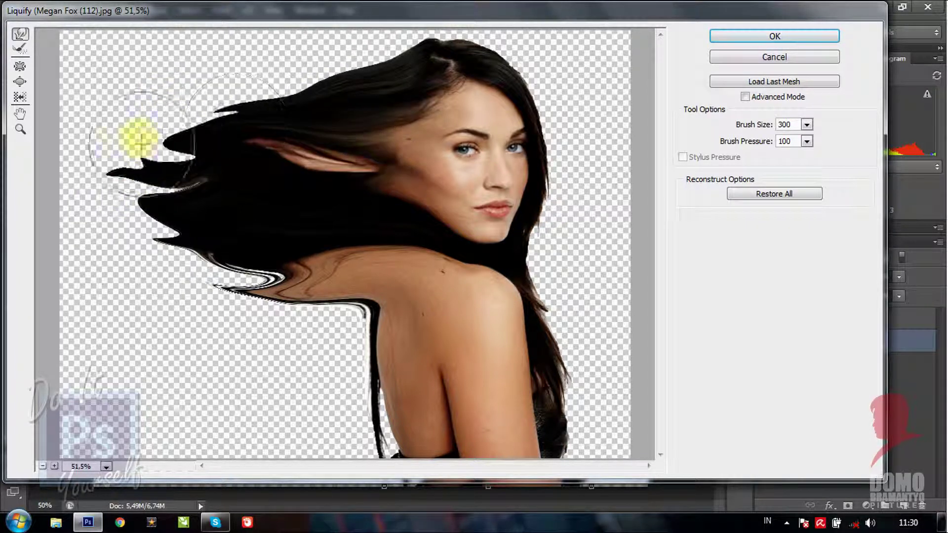
mouse_move(437, 352)
left_mouse_down()
mouse_move(313, 282)
mouse_move(169, 239)
left_mouse_up()
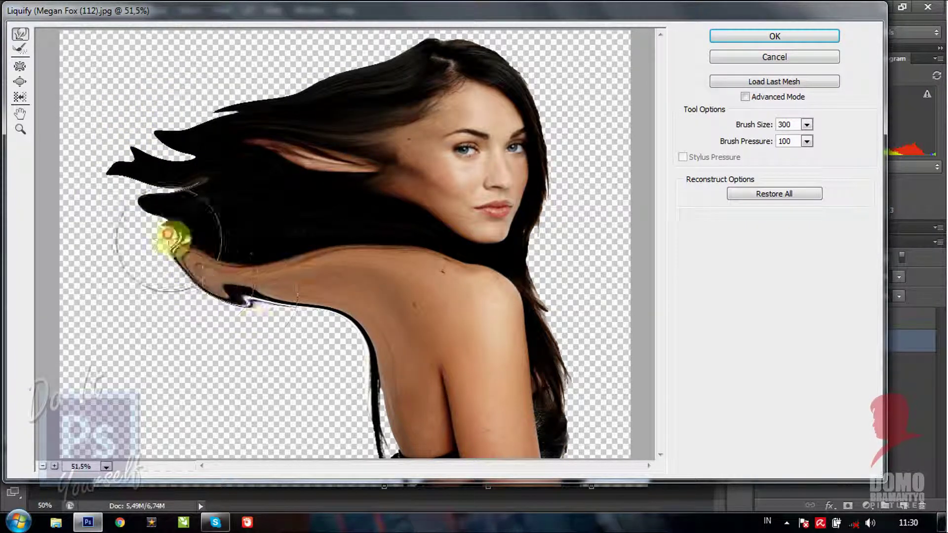
mouse_move(397, 370)
left_mouse_down()
mouse_move(180, 317)
mouse_move(254, 316)
mouse_move(178, 338)
mouse_move(356, 328)
mouse_move(208, 343)
mouse_move(313, 421)
mouse_move(420, 413)
mouse_move(250, 406)
mouse_move(271, 402)
mouse_move(339, 434)
mouse_move(377, 437)
mouse_move(105, 381)
mouse_move(311, 370)
mouse_move(118, 356)
mouse_move(275, 388)
mouse_move(137, 370)
mouse_move(218, 297)
mouse_move(178, 279)
mouse_move(79, 276)
left_mouse_up()
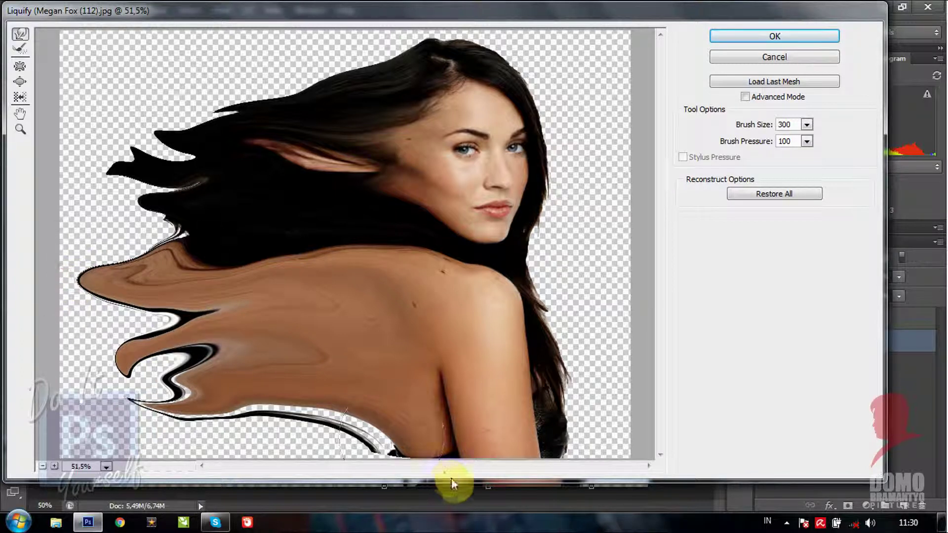
left_click_drag(404, 447, 262, 439)
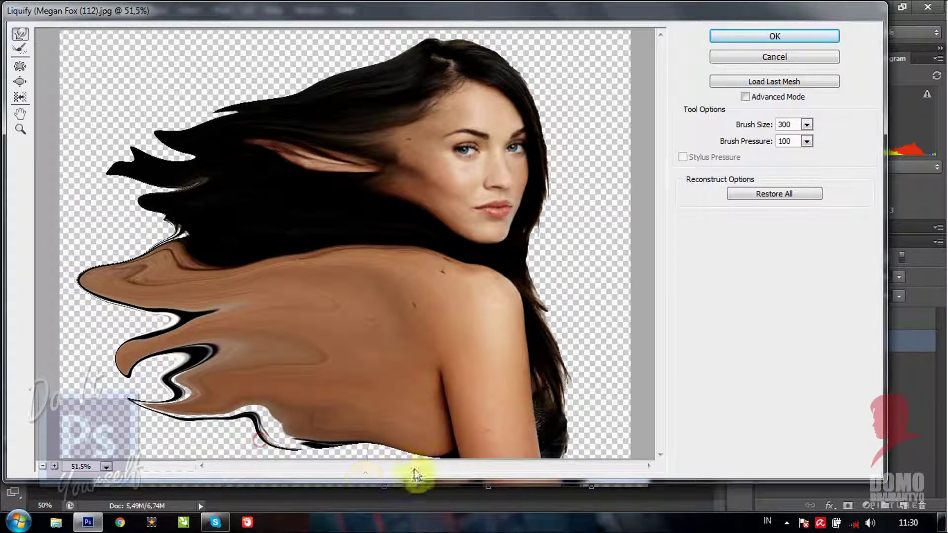
mouse_move(426, 449)
left_mouse_down()
mouse_move(328, 466)
mouse_move(286, 449)
mouse_move(434, 442)
mouse_move(328, 449)
mouse_move(315, 477)
left_mouse_up()
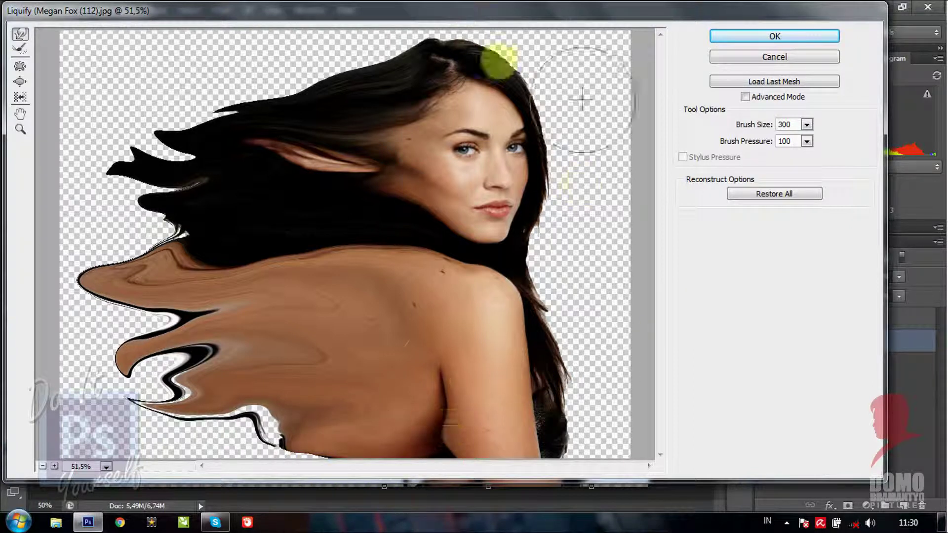
left_click(815, 40)
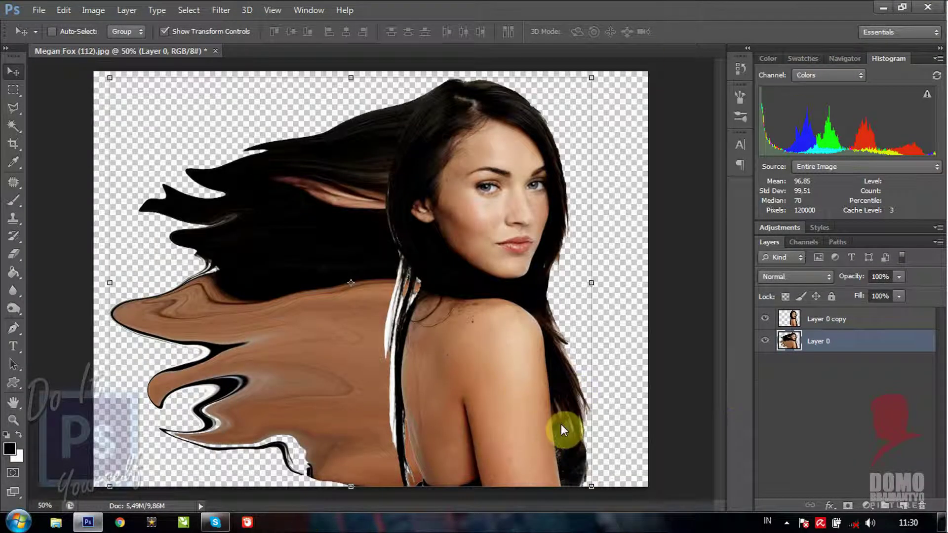
Step: Add a white mask to Layer 0 copy and fill Layer 0's mask black with the Paint Bucket
left_click(874, 322)
left_click(849, 507)
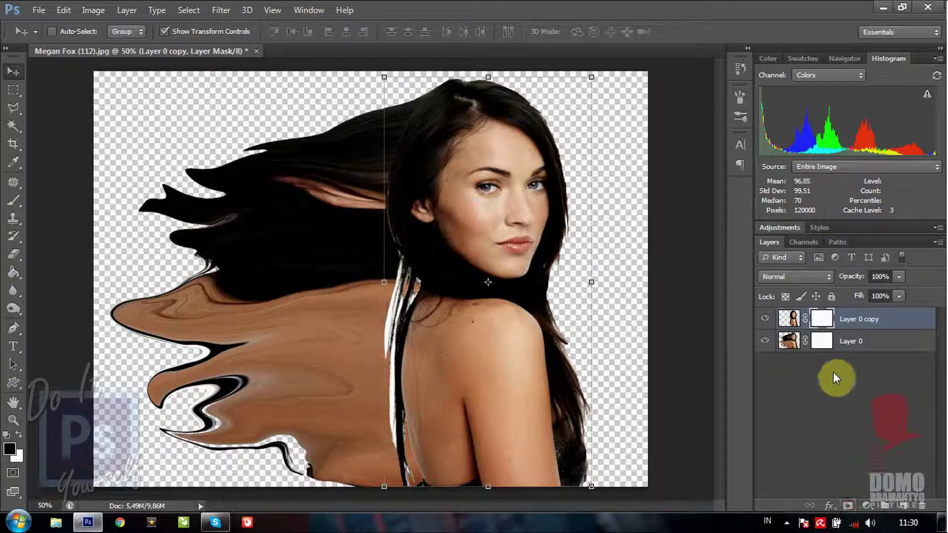
left_click(824, 344)
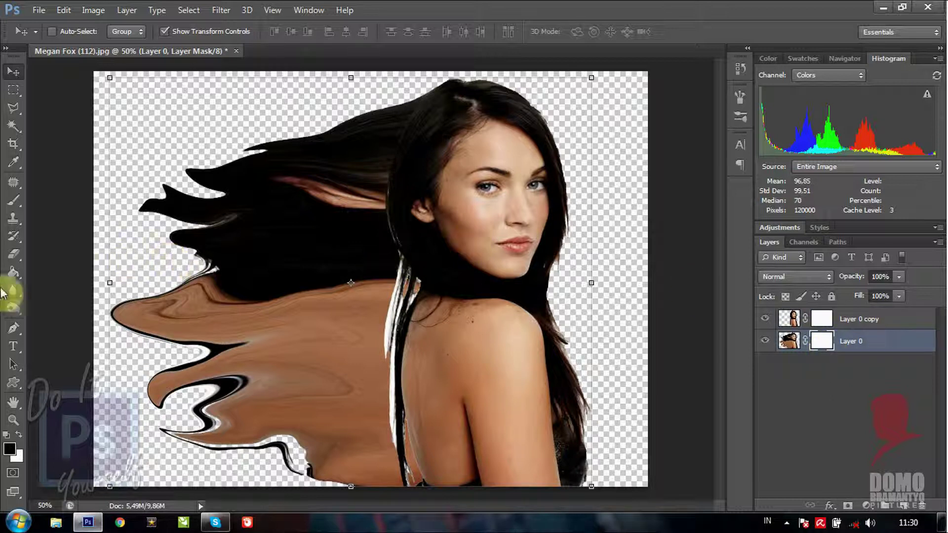
left_click(15, 272)
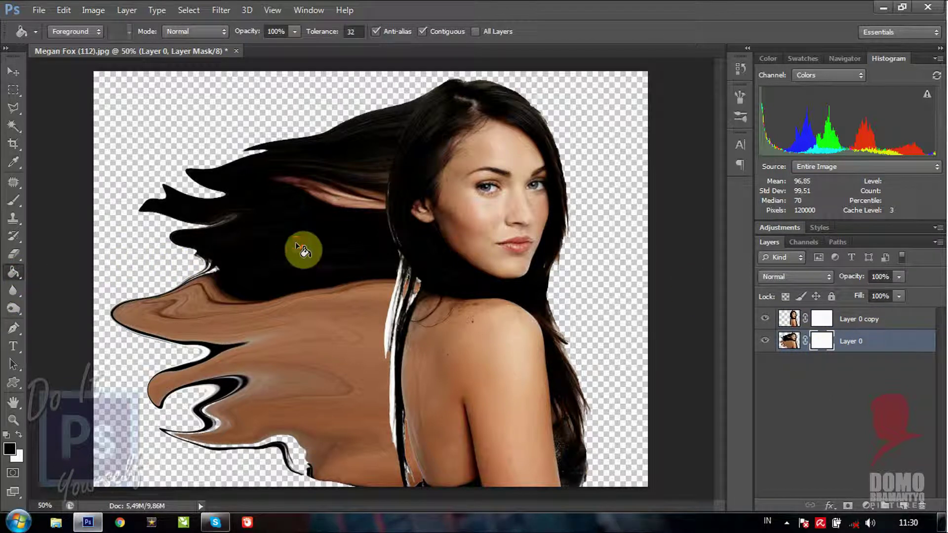
left_click(296, 244)
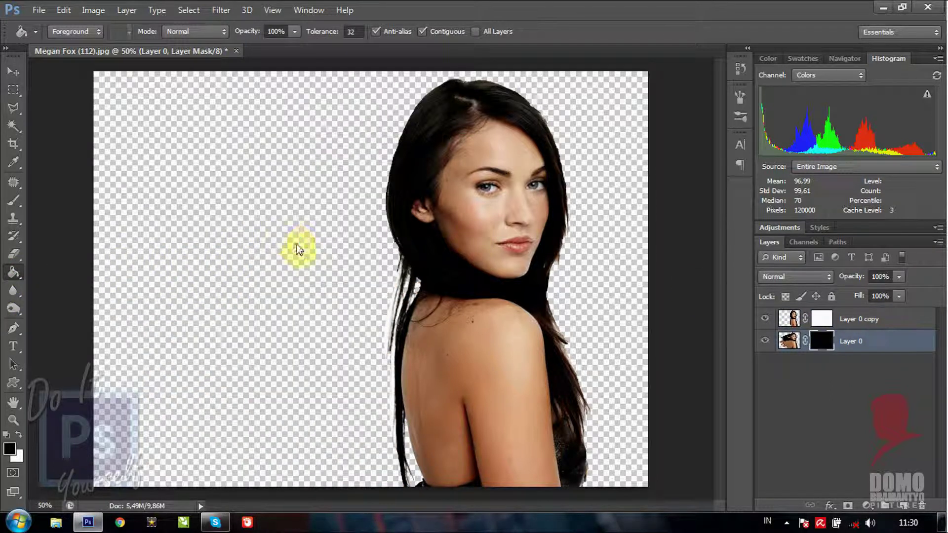
Step: With the Brush tool on Layer 0's mask, choose a 675 px smoke brush preset
left_click(14, 207)
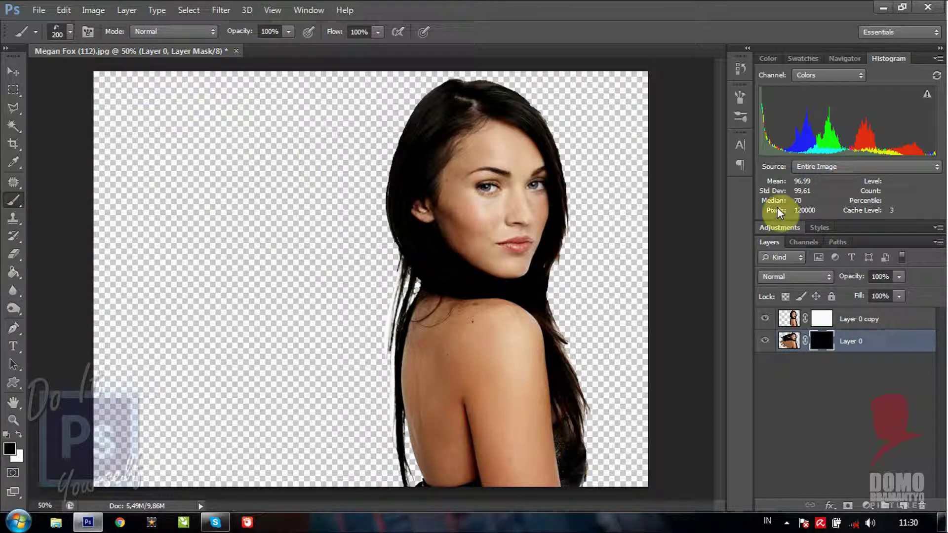
left_click(821, 341)
left_click(72, 31)
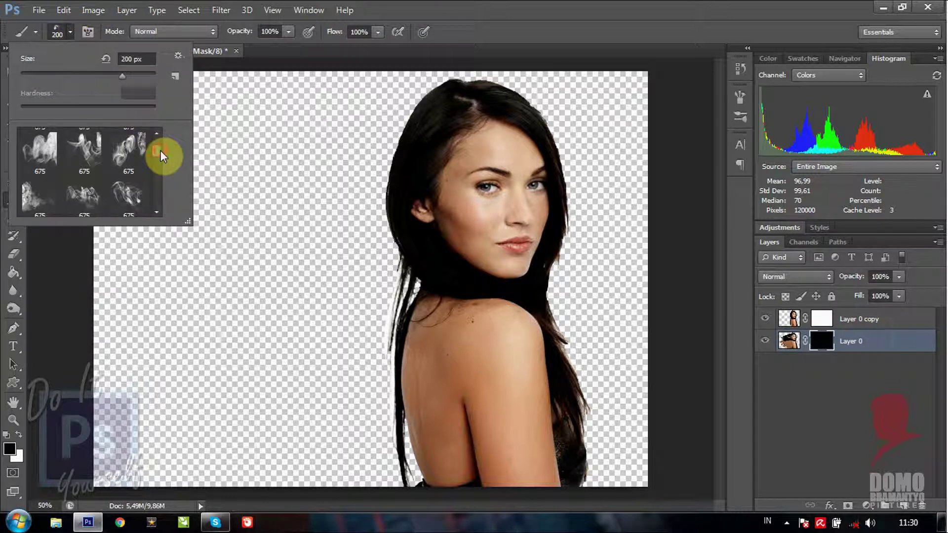
left_click_drag(161, 151, 158, 155)
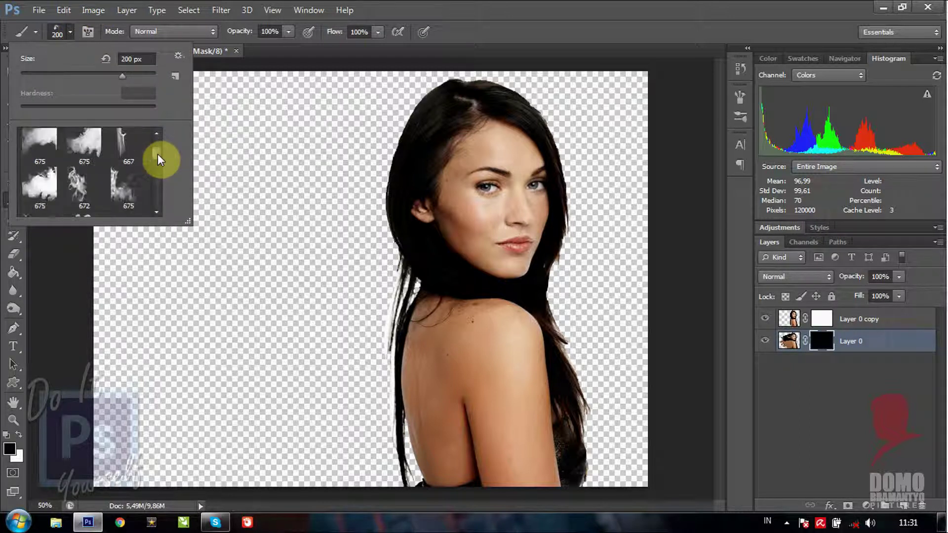
left_click_drag(158, 154, 158, 163)
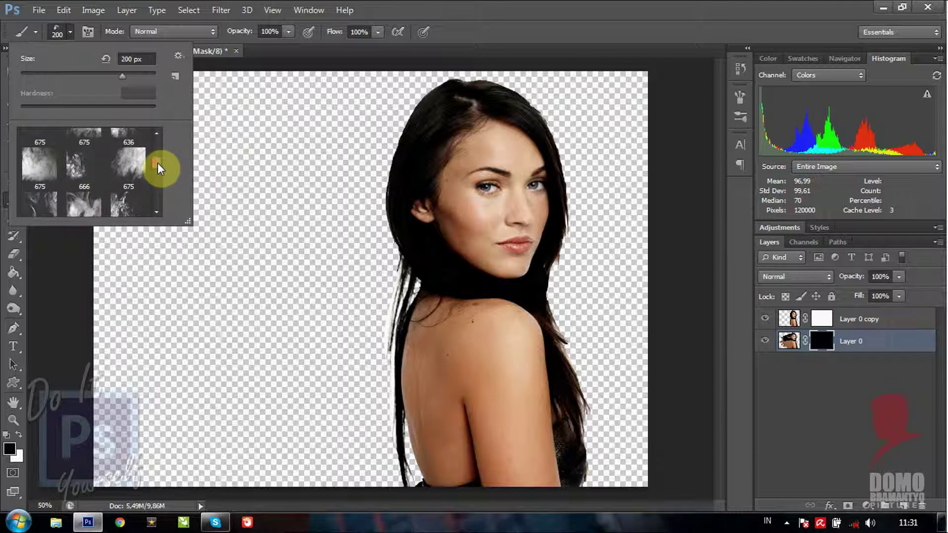
left_click_drag(155, 210, 156, 211)
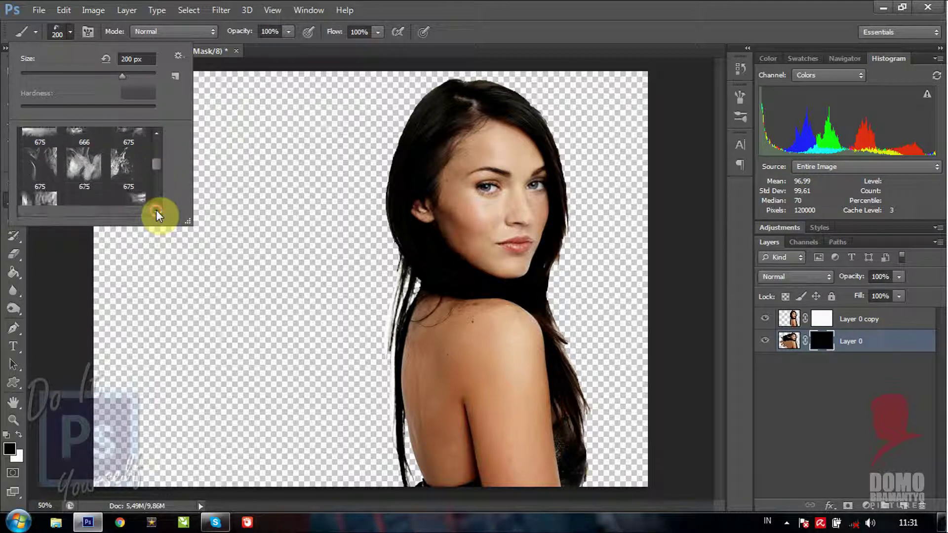
left_click(97, 193)
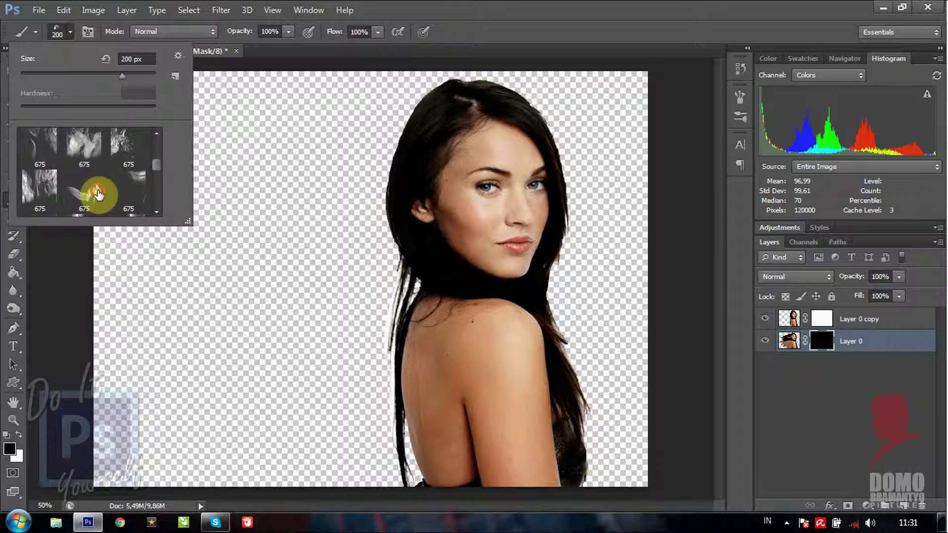
Step: Set white as foreground and stamp smoke around the hair and shoulder on Layer 0's mask
left_click(390, 57)
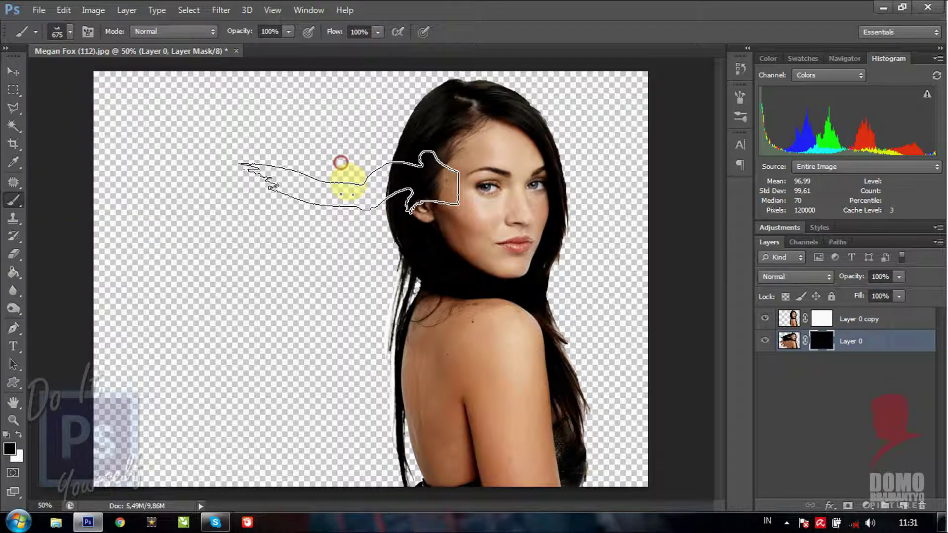
key("x")
left_click(331, 208)
left_click(324, 246)
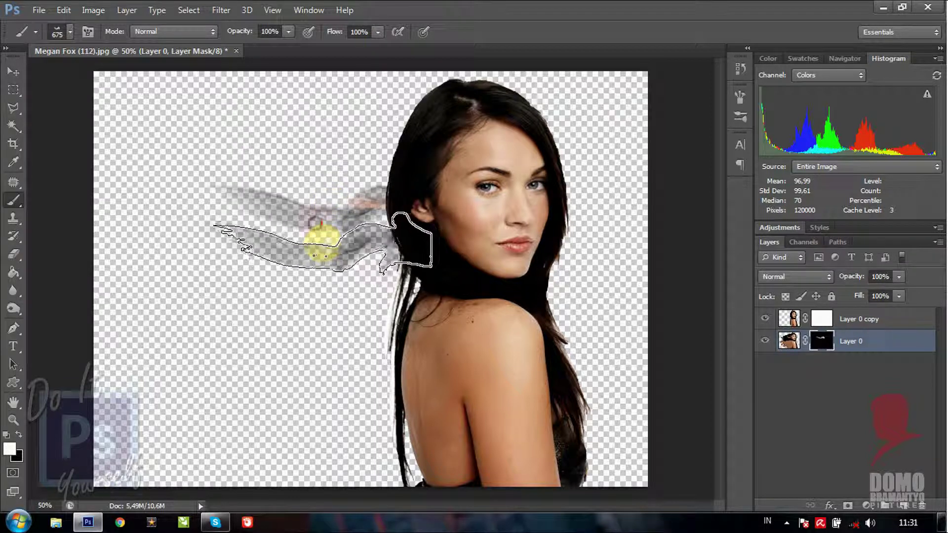
left_click(262, 173)
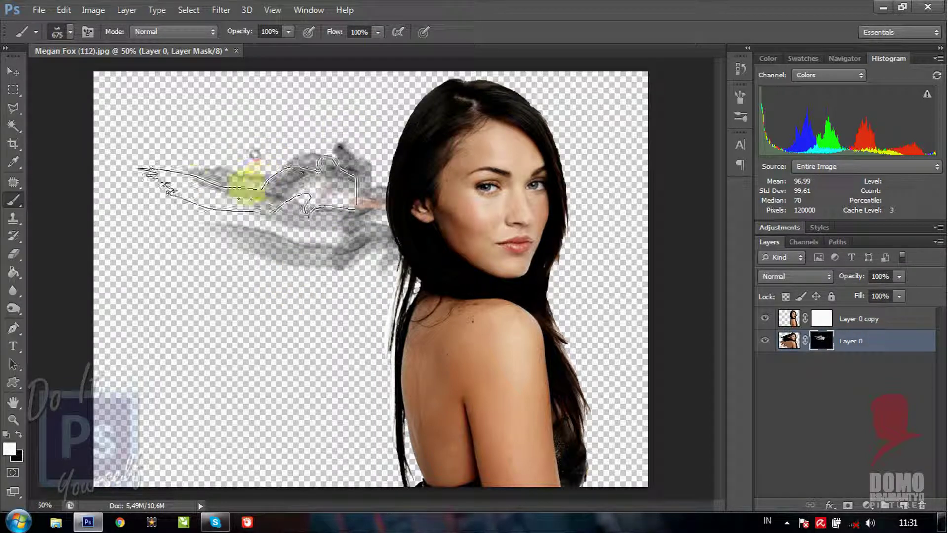
left_click(300, 134)
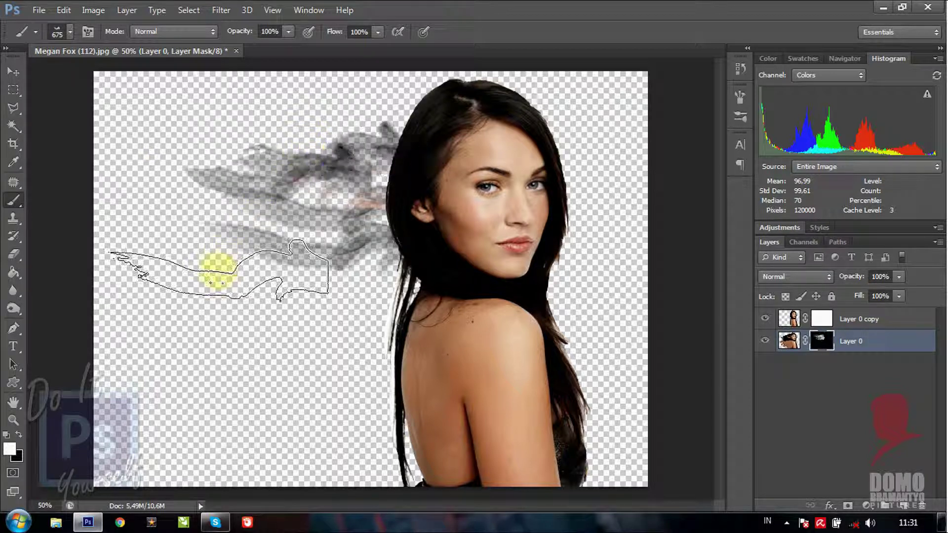
left_click(301, 281)
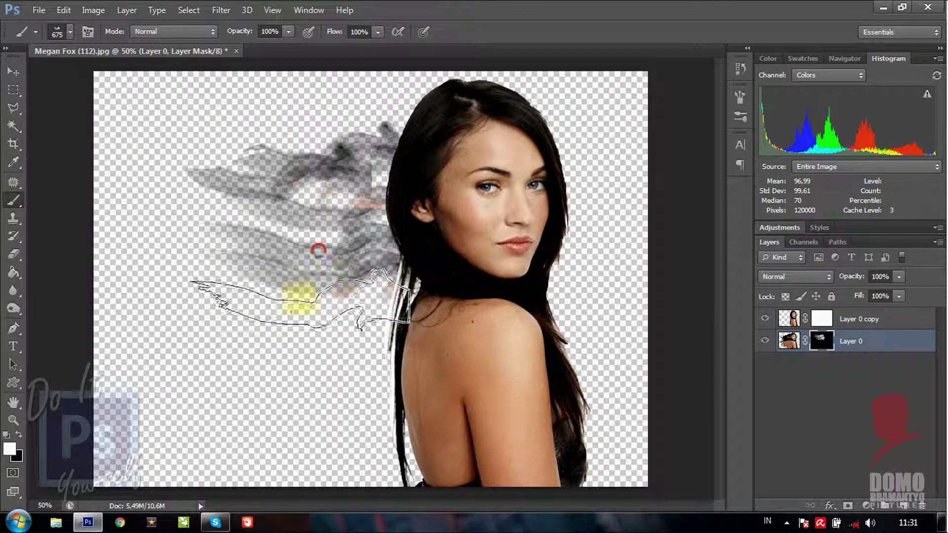
Step: Switch to a different smoke brush and stamp skin-toned smoke down the lower left
left_click(70, 32)
left_click_drag(158, 164, 159, 168)
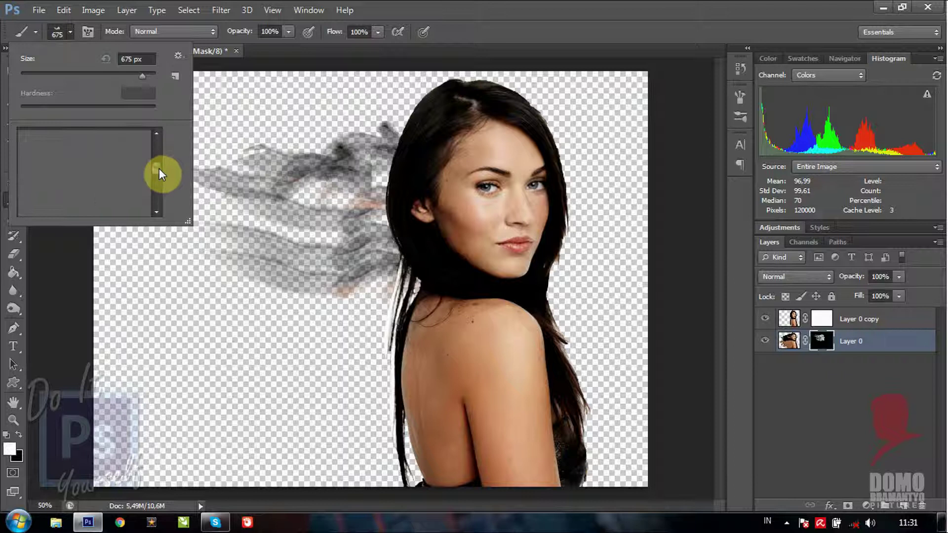
left_click(158, 208)
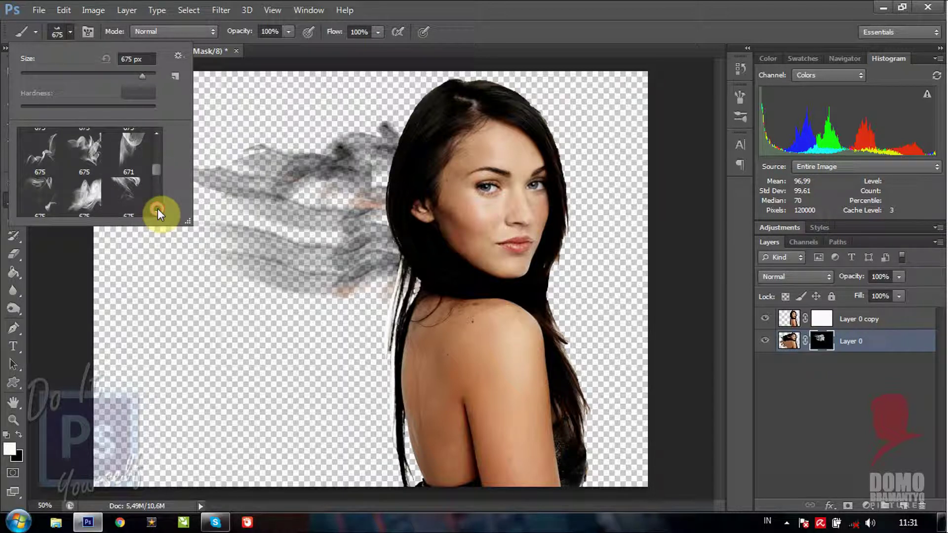
left_click(87, 192)
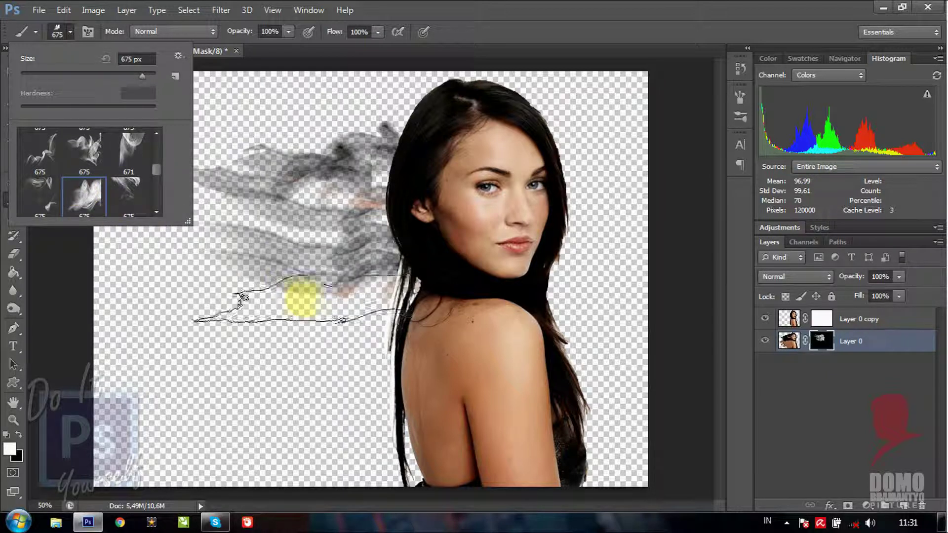
double_click(86, 200)
left_click(320, 291)
left_click(318, 332)
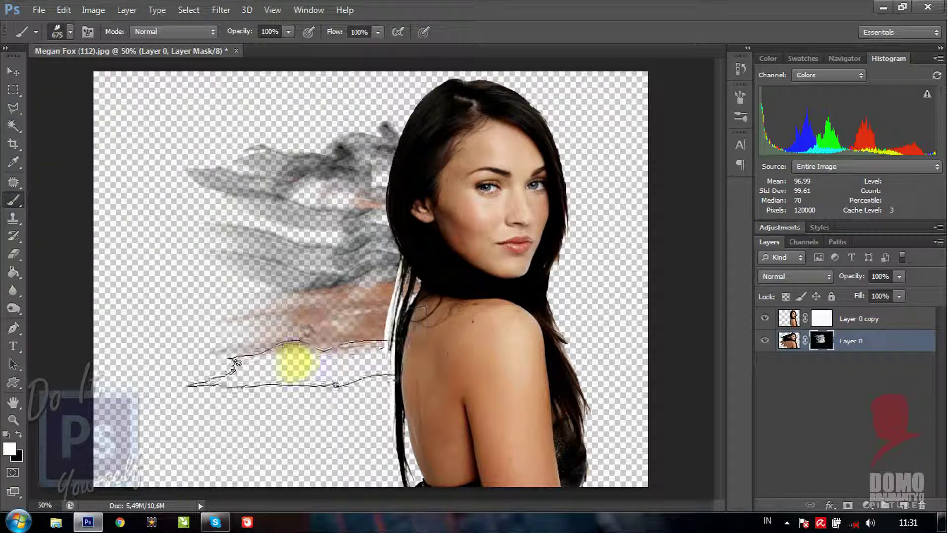
left_click(292, 367)
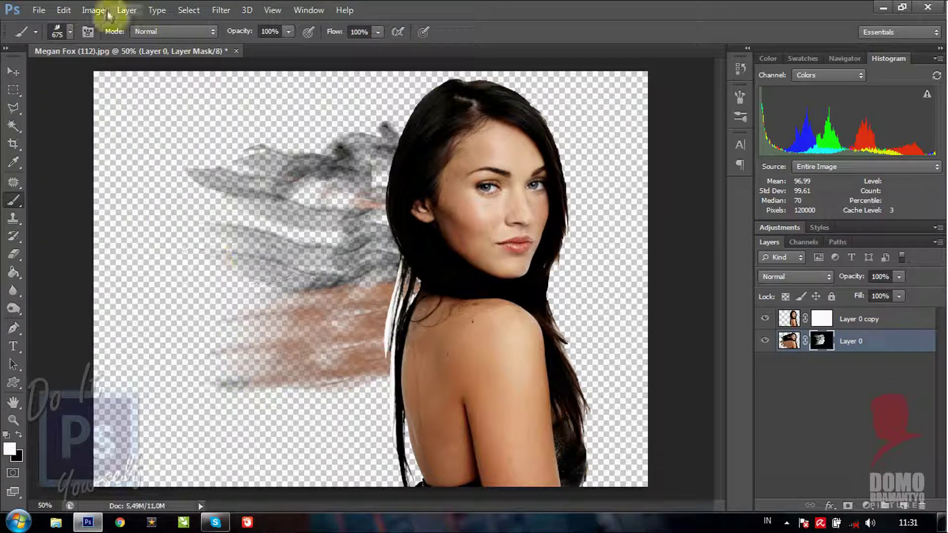
Step: Pick another smoke brush and paint wisps down the left side of Layer 0's mask
left_click(69, 35)
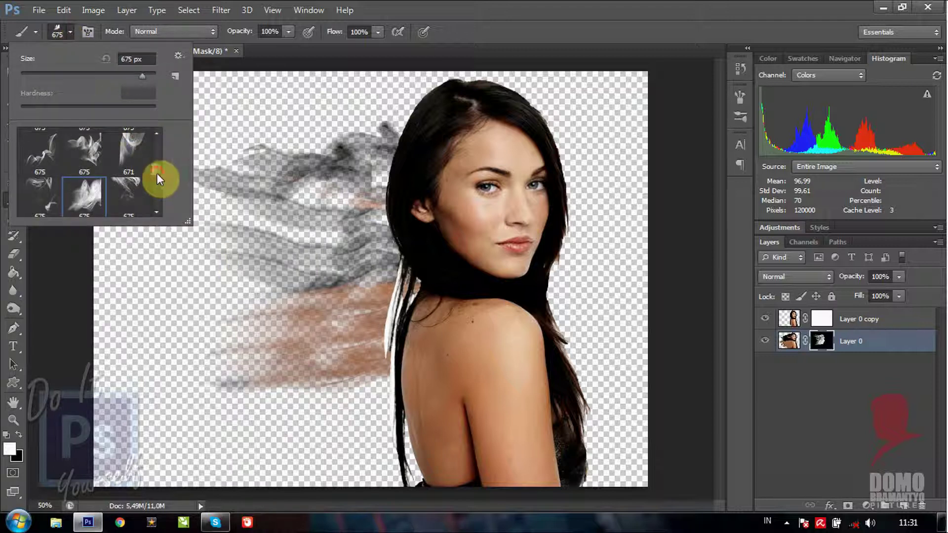
scroll(156, 172, "down", 2)
scroll(153, 182, "down", 1)
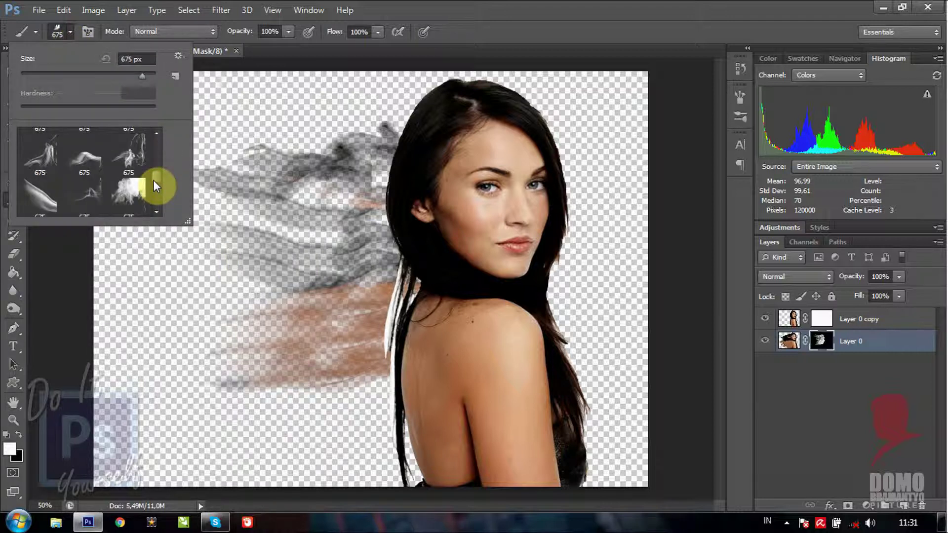
left_click(129, 156)
left_click(318, 242)
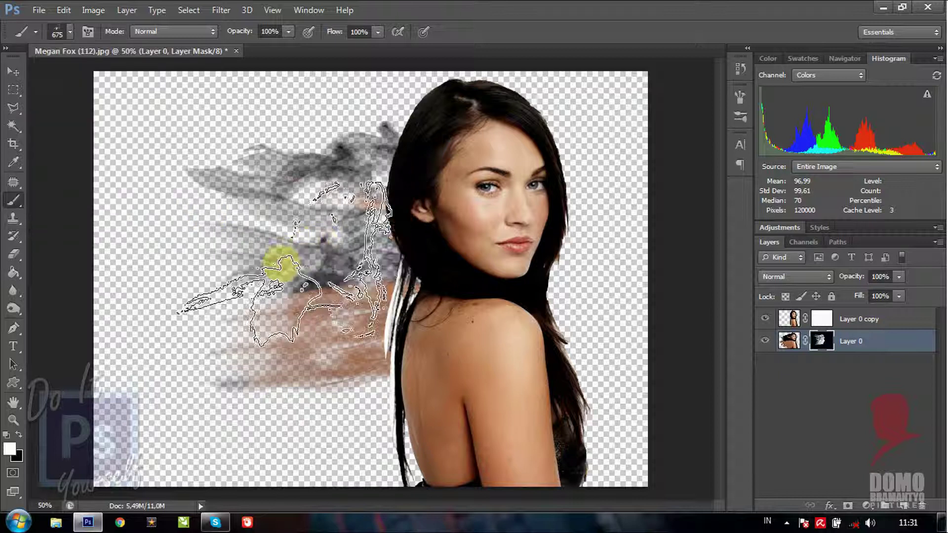
mouse_move(275, 264)
left_mouse_down()
mouse_move(325, 371)
mouse_move(328, 423)
mouse_move(321, 376)
mouse_move(339, 402)
mouse_move(316, 395)
left_mouse_up()
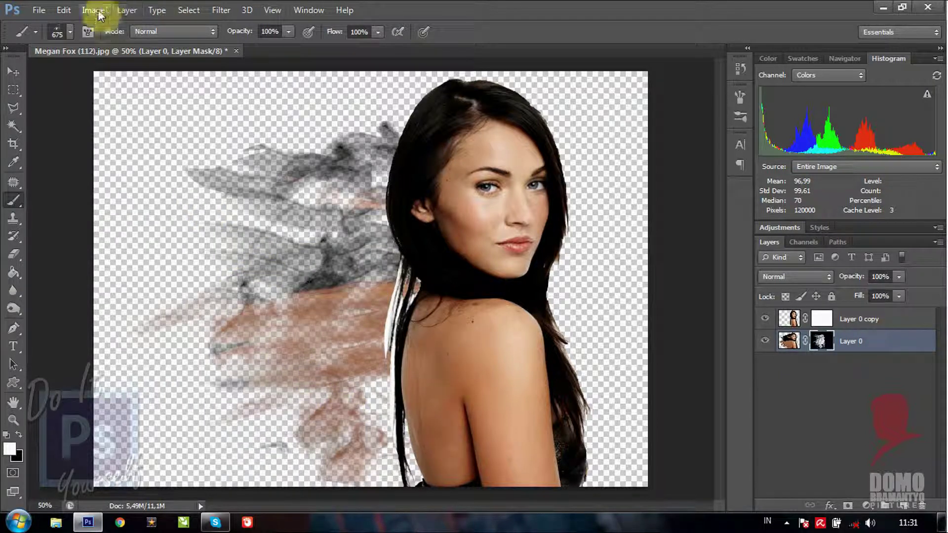
Step: Choose yet another smoke brush and stamp smoke into the left shoulder area
left_click(72, 30)
left_click(150, 155)
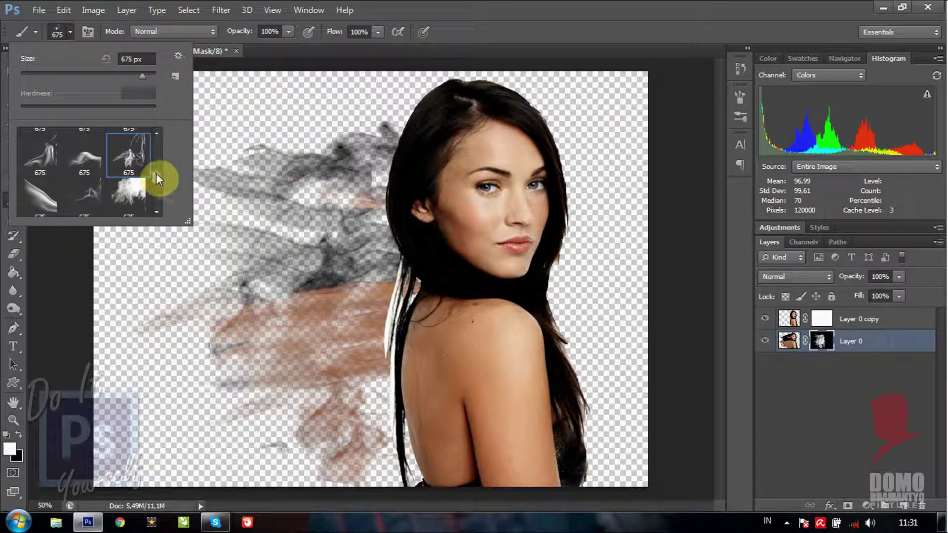
scroll(157, 176, "down", 3)
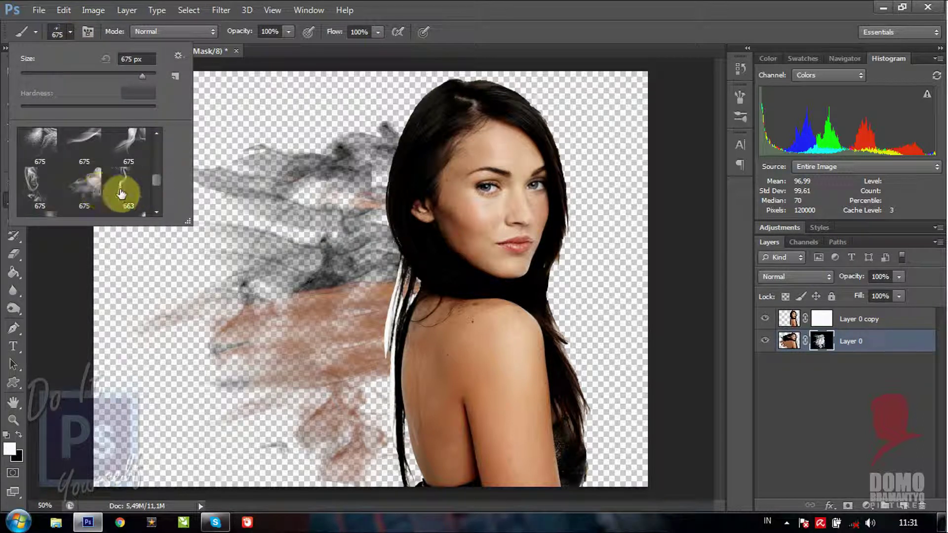
scroll(153, 210, "down", 2)
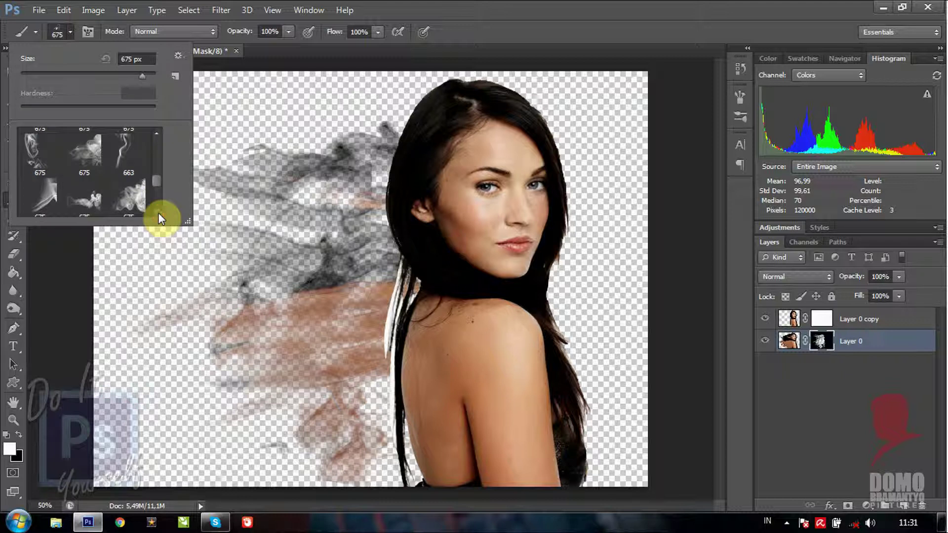
left_click(144, 196)
left_click(339, 223)
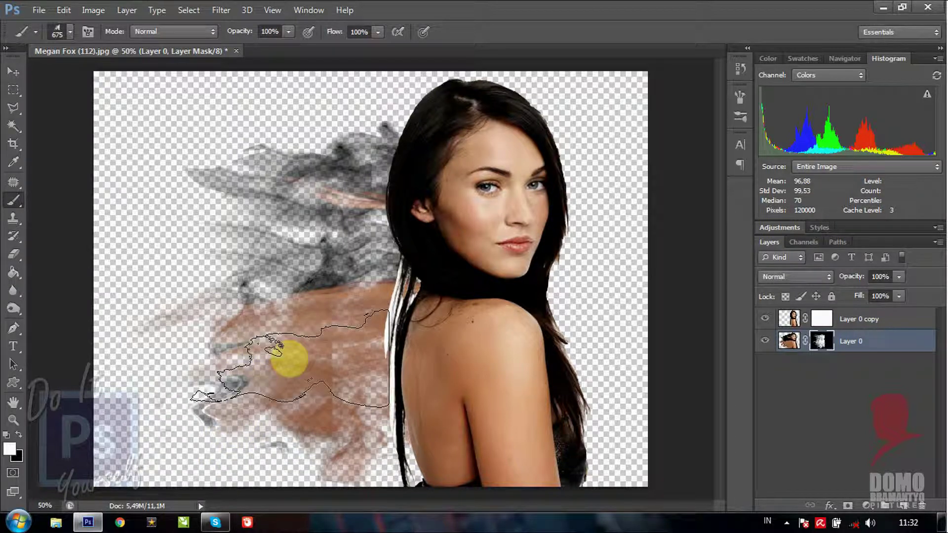
left_click(255, 356)
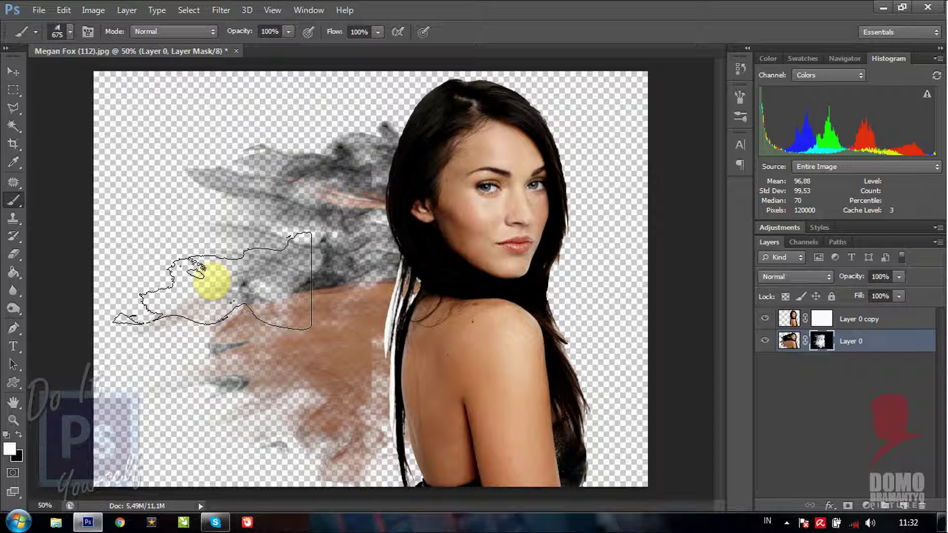
Step: Paint smoke strokes across the lower left below the shoulder on Layer 0's mask
key("p")
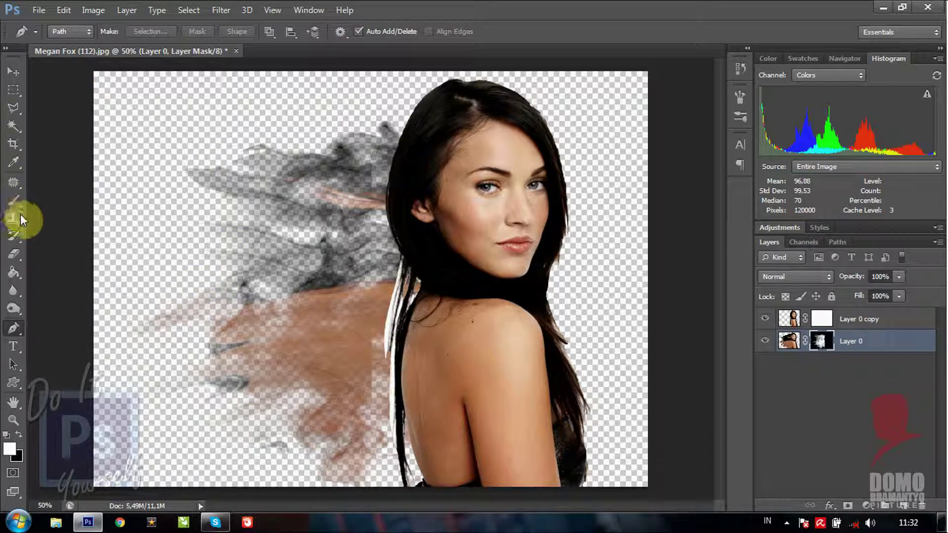
left_click(14, 201)
mouse_move(318, 339)
left_mouse_down()
mouse_move(193, 311)
mouse_move(265, 417)
left_mouse_up()
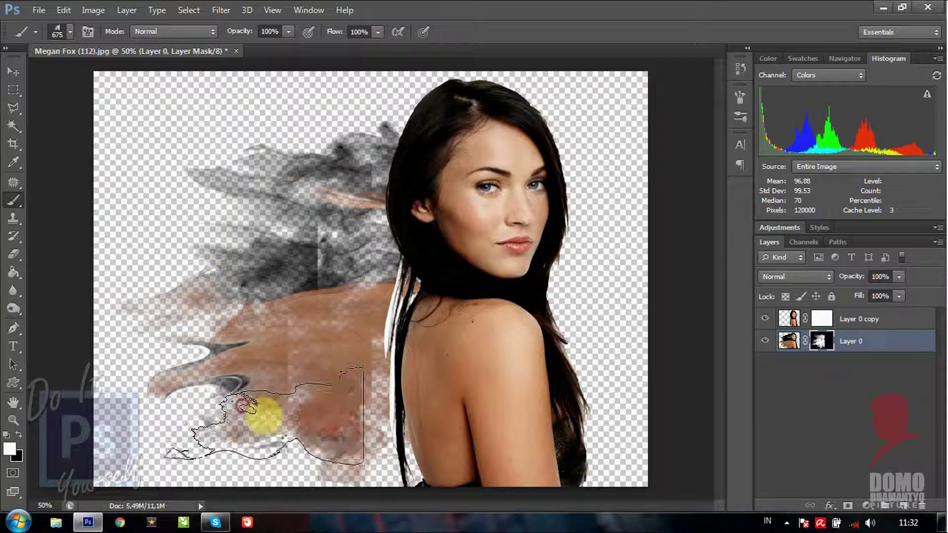
left_click_drag(264, 417, 313, 424)
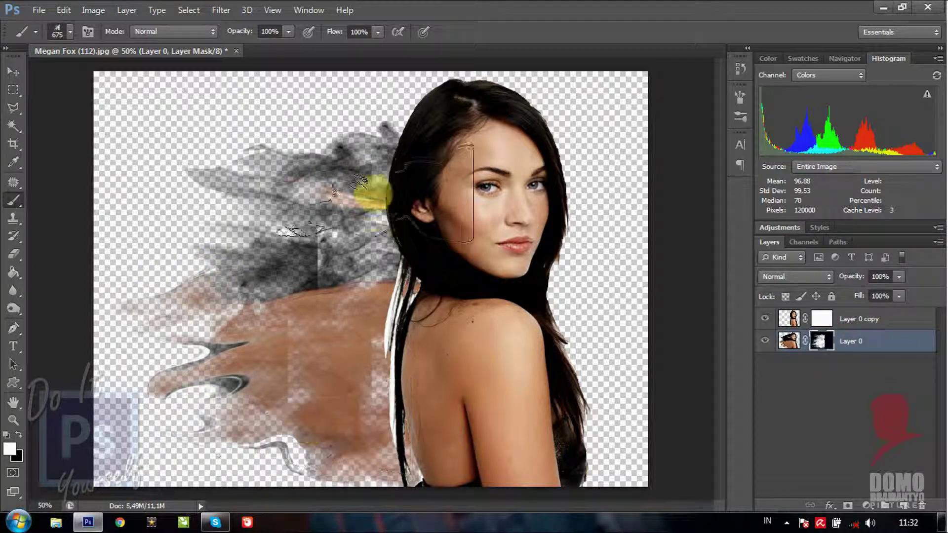
left_click(823, 320)
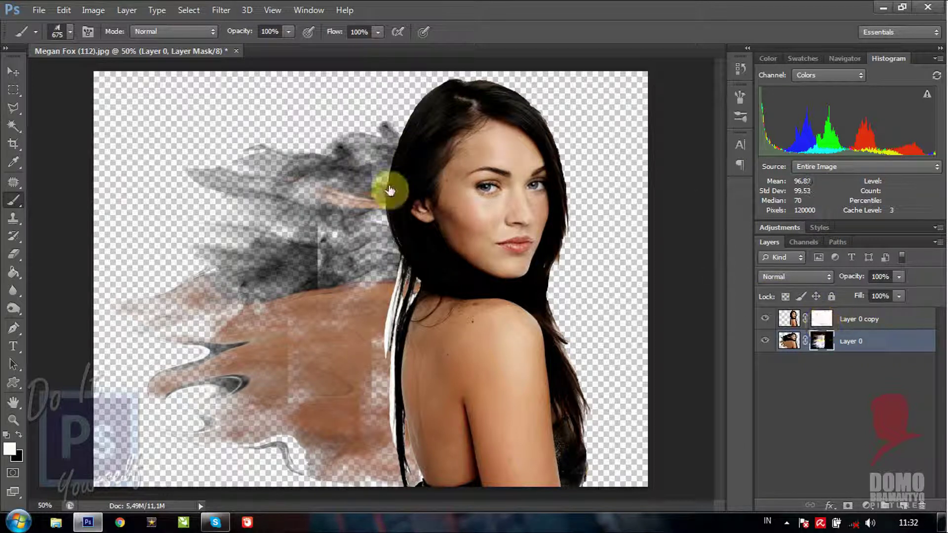
Step: Load the smokeBrushes_small21 library in place of the current brushes and pick the 1606 smoke brush
left_click(73, 31)
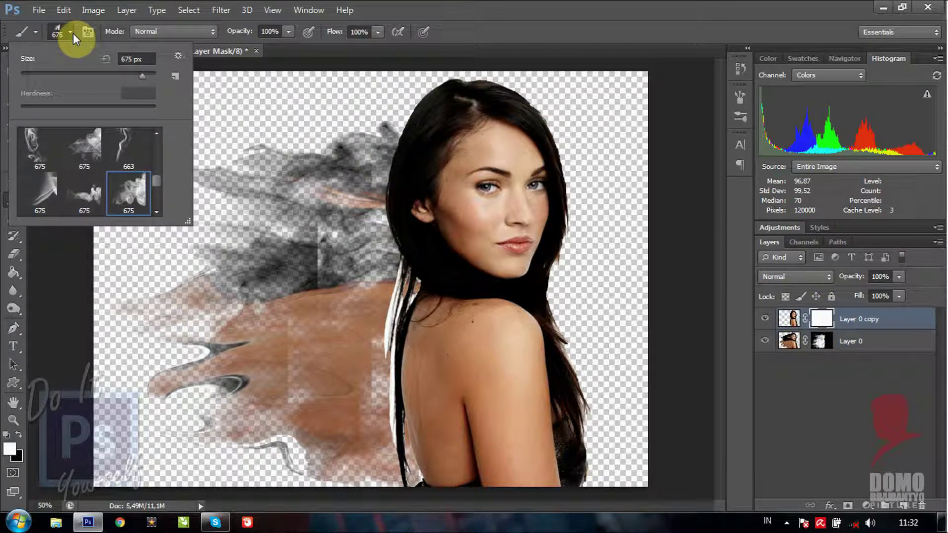
left_click(178, 55)
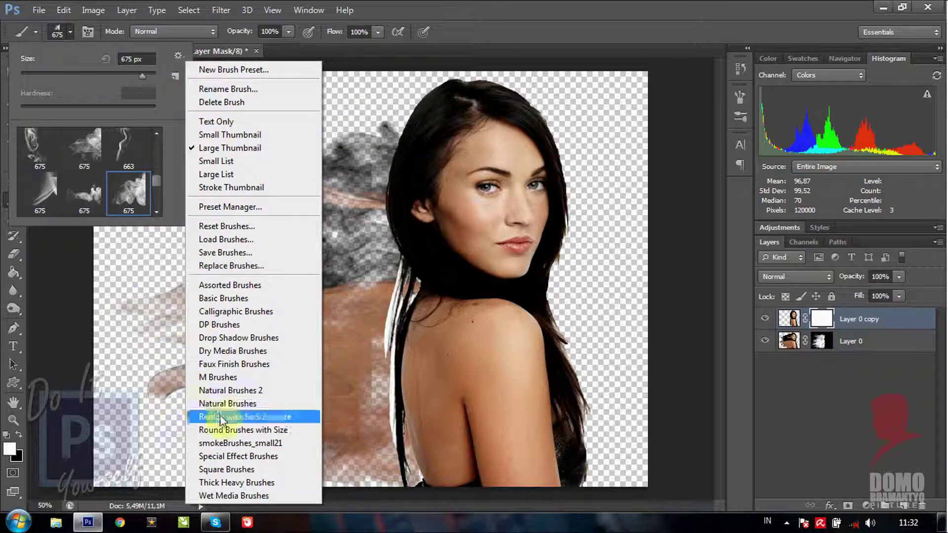
left_click(260, 444)
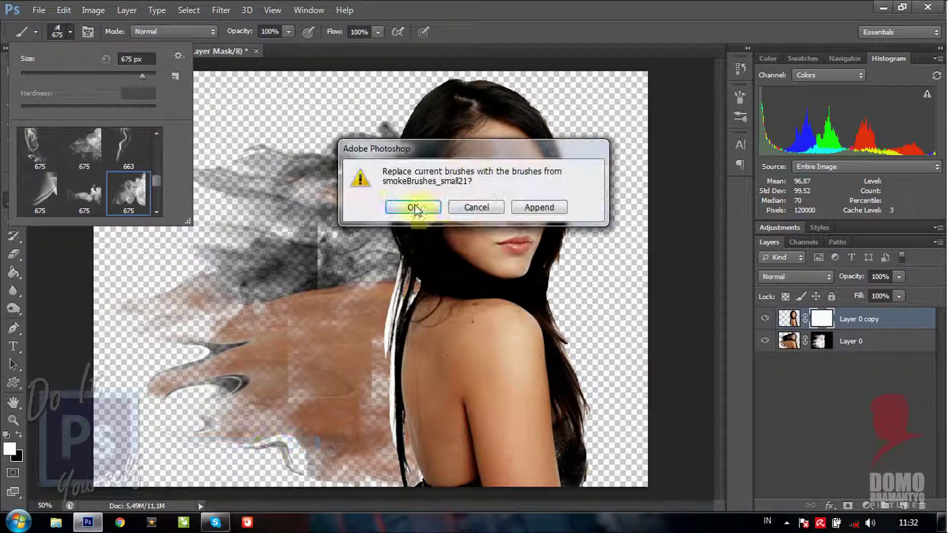
left_click(411, 208)
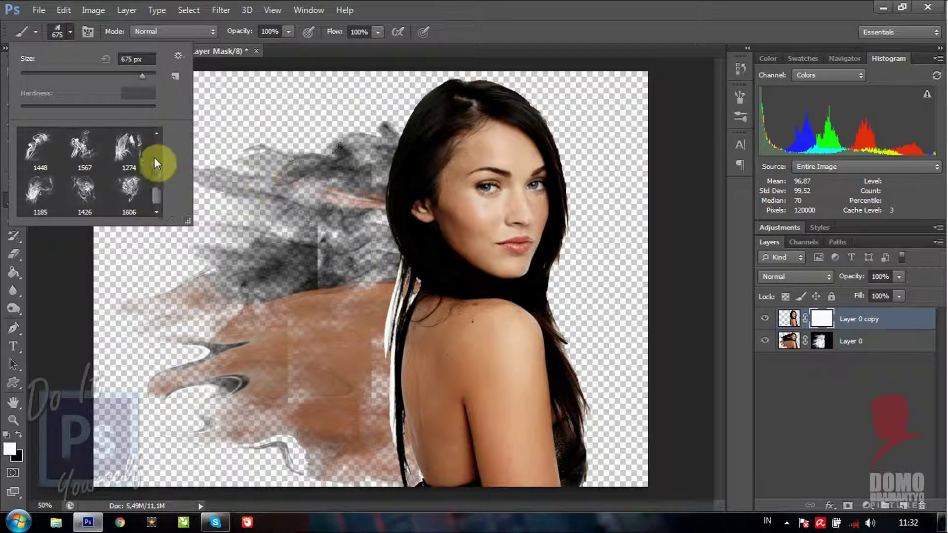
left_click(494, 11)
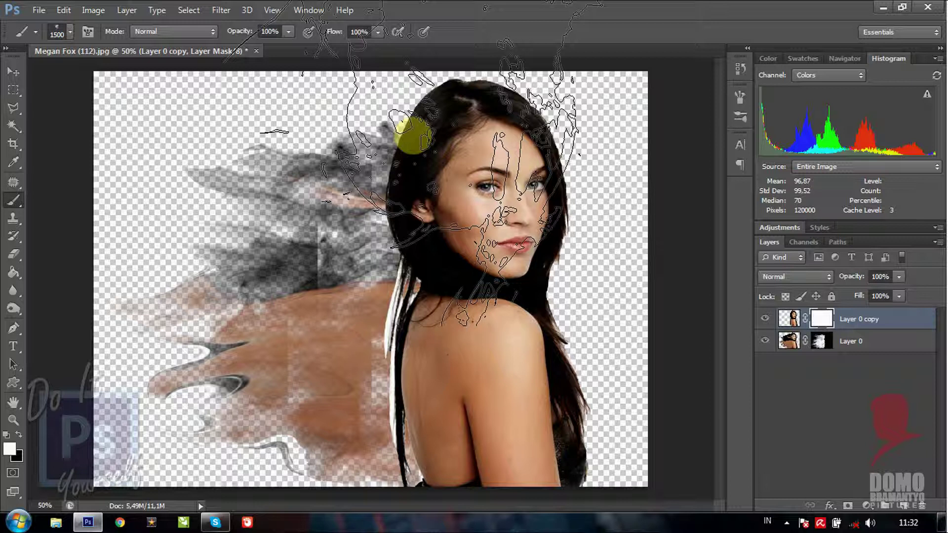
Step: Switch to black and stamp smoke holes into the hair and shoulder on both layer masks
key("x")
key("bracketleft")
key("bracketleft")
key("bracketleft")
left_click(390, 170)
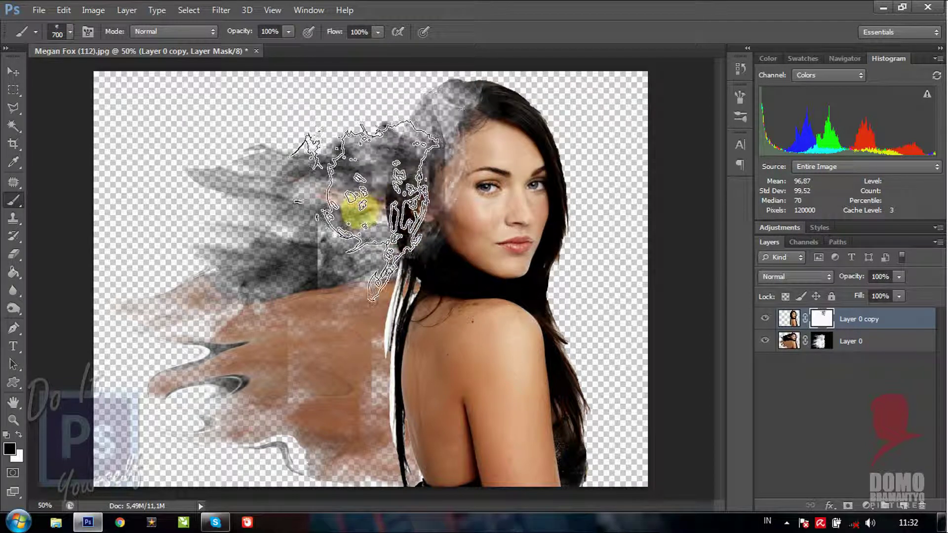
left_click(373, 280)
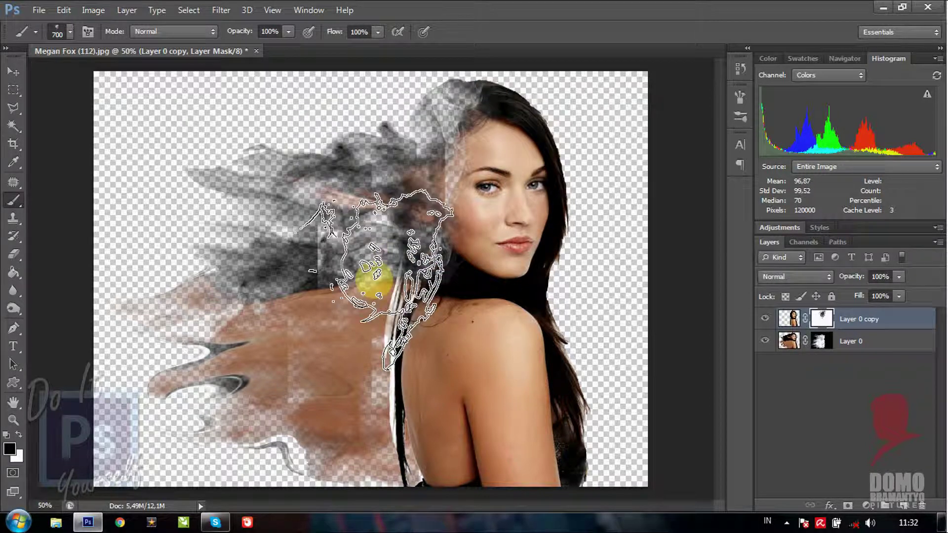
mouse_move(374, 280)
left_mouse_down()
mouse_move(341, 451)
mouse_move(362, 435)
mouse_move(387, 269)
mouse_move(394, 393)
mouse_move(328, 445)
mouse_move(335, 398)
mouse_move(212, 449)
mouse_move(138, 405)
mouse_move(843, 391)
left_mouse_up()
left_click(485, 338, "ctrl")
mouse_move(314, 249)
left_mouse_down()
mouse_move(332, 271)
mouse_move(318, 333)
mouse_move(328, 339)
mouse_move(322, 328)
mouse_move(368, 272)
mouse_move(318, 269)
mouse_move(360, 339)
mouse_move(352, 330)
mouse_move(275, 349)
mouse_move(372, 396)
mouse_move(380, 381)
mouse_move(380, 362)
mouse_move(377, 423)
mouse_move(332, 453)
mouse_move(380, 382)
mouse_move(335, 434)
mouse_move(319, 474)
left_mouse_up()
key("bracketleft")
key("bracketleft")
key("bracketleft")
Step: Paint white on the mask to restore the lower shoulder and more grey smoky hair
key("x")
mouse_move(328, 423)
left_mouse_down()
mouse_move(292, 356)
mouse_move(349, 264)
mouse_move(366, 421)
mouse_move(352, 328)
mouse_move(328, 372)
mouse_move(359, 458)
left_mouse_up()
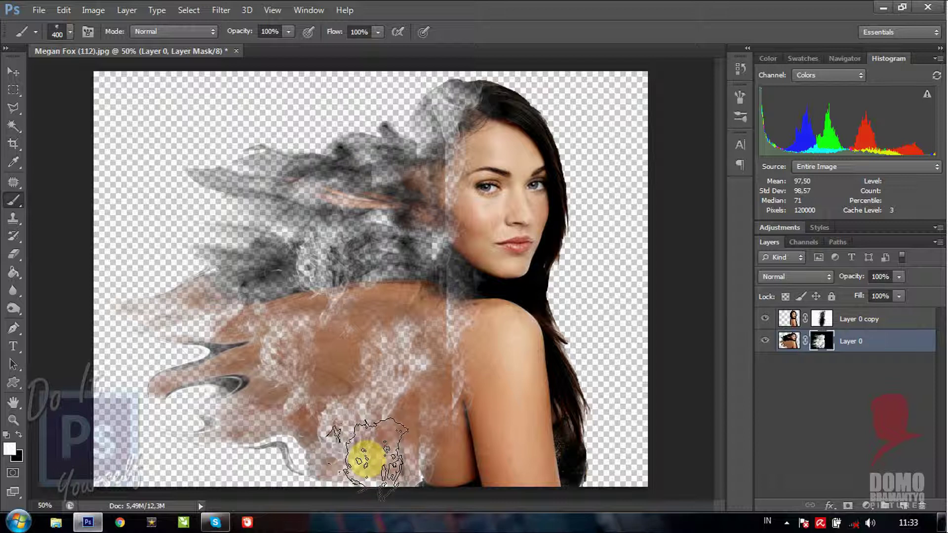
mouse_move(413, 154)
left_mouse_down()
mouse_move(401, 178)
mouse_move(409, 131)
mouse_move(391, 131)
left_mouse_up()
mouse_move(200, 225)
left_mouse_down()
mouse_move(177, 269)
mouse_move(218, 286)
mouse_move(248, 254)
mouse_move(197, 336)
left_mouse_up()
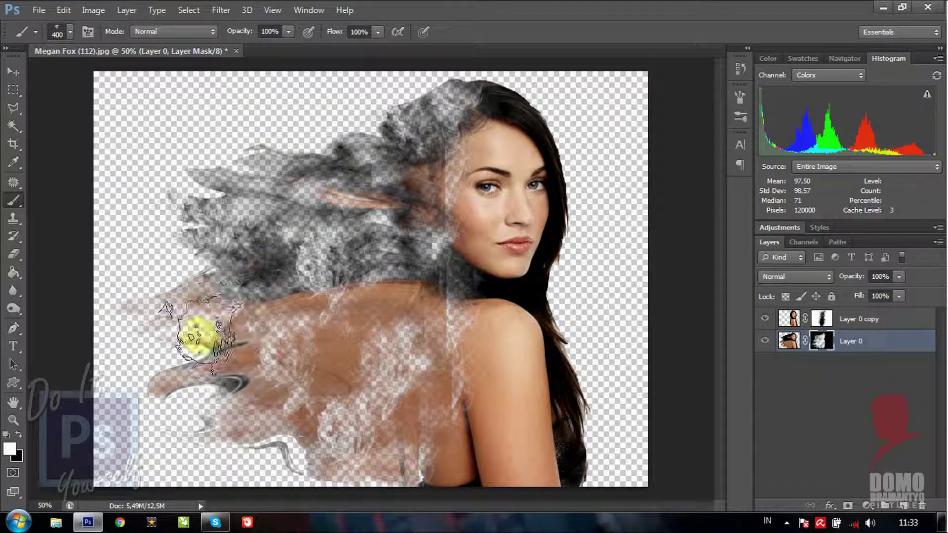
Step: Fade the far-left smoke in black, then restore grey smoke at the upper left
key("x")
mouse_move(195, 271)
left_mouse_down()
mouse_move(186, 195)
mouse_move(225, 168)
left_mouse_up()
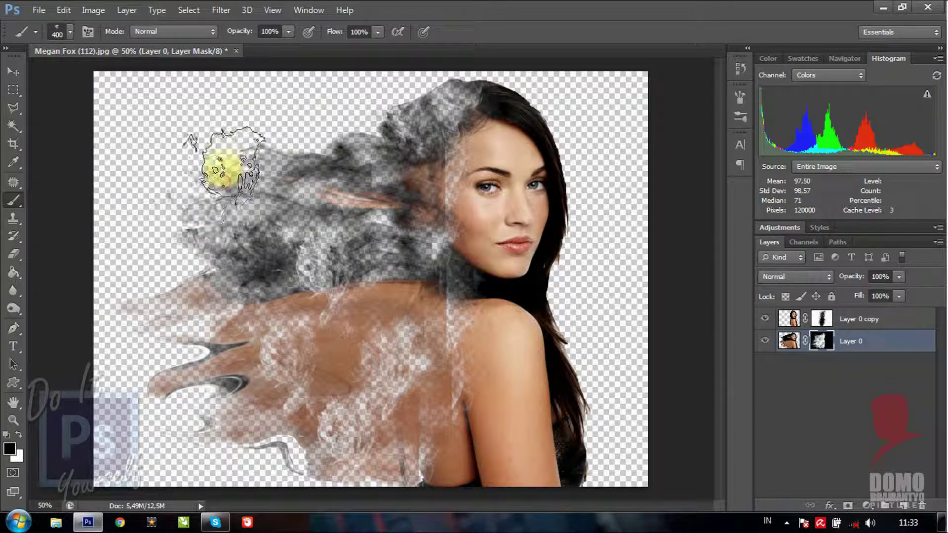
key("x")
key("bracketright")
key("bracketright")
key("bracketright")
left_click(229, 188)
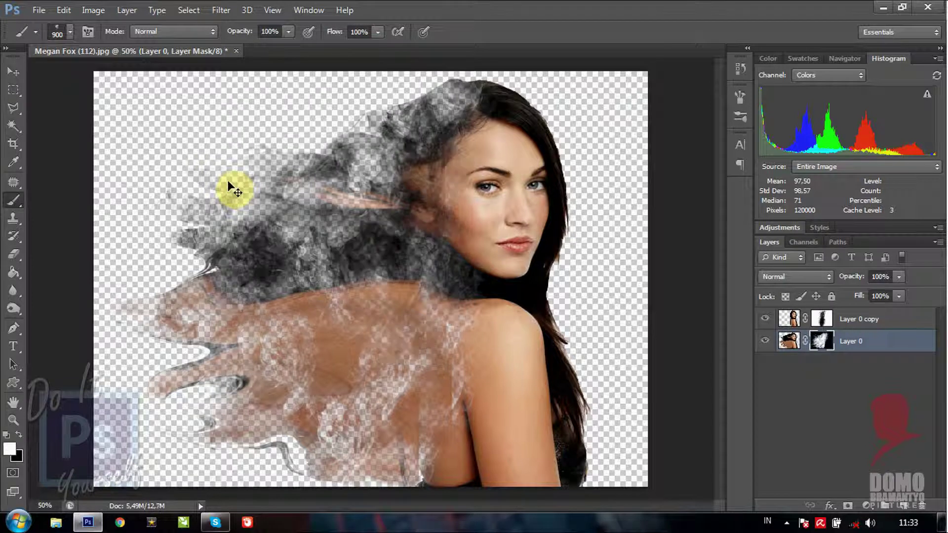
Step: Clear smoke from over the face and ear with a smaller black brush
key("bracketleft")
key("bracketleft")
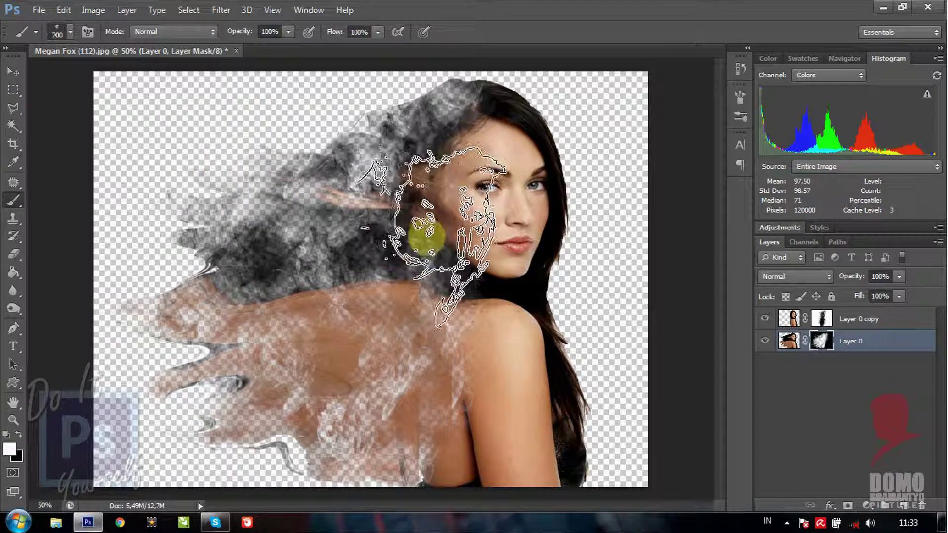
key("x")
left_click_drag(396, 186, 364, 271)
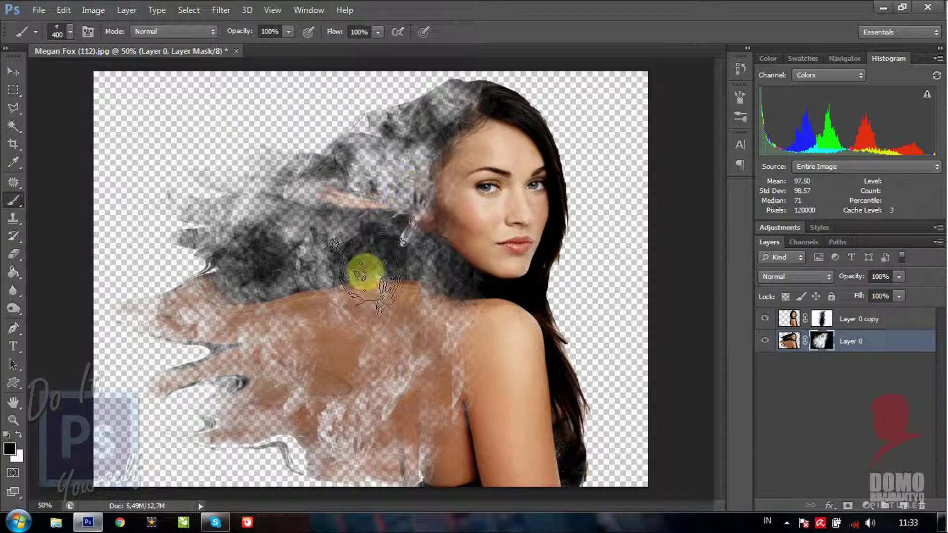
left_click(70, 31)
Step: Stamp the 2124 smoke brush at 700 px onto Layer 0's mask beside the face
left_click_drag(159, 181, 162, 147)
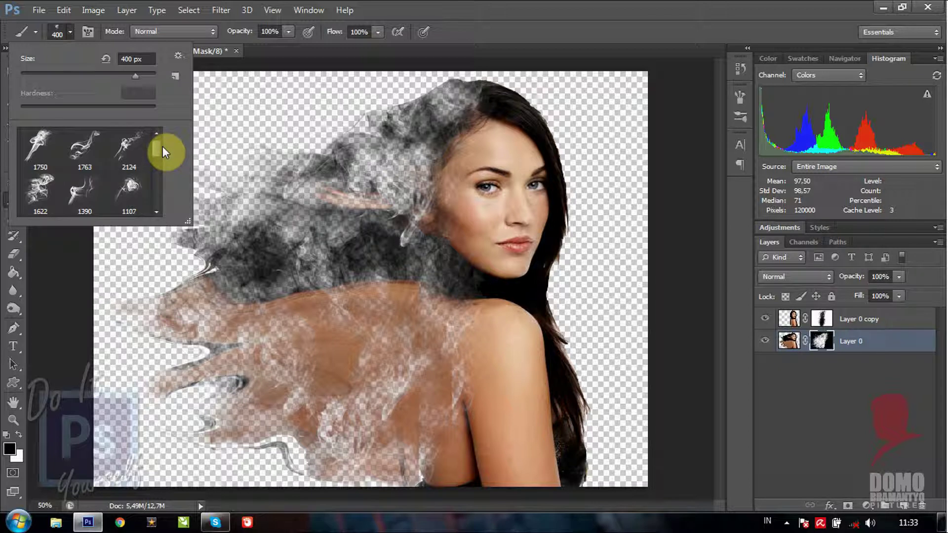
left_click(128, 145)
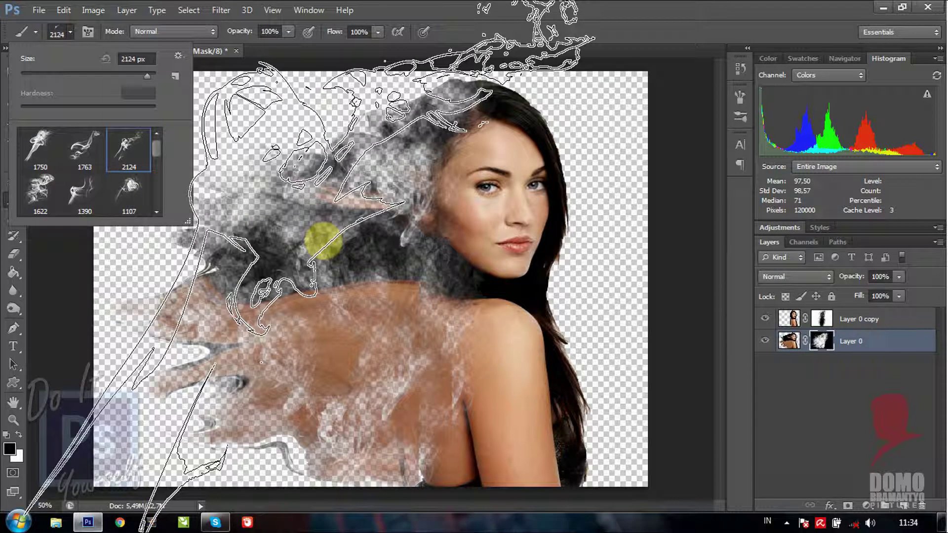
left_click(625, 20)
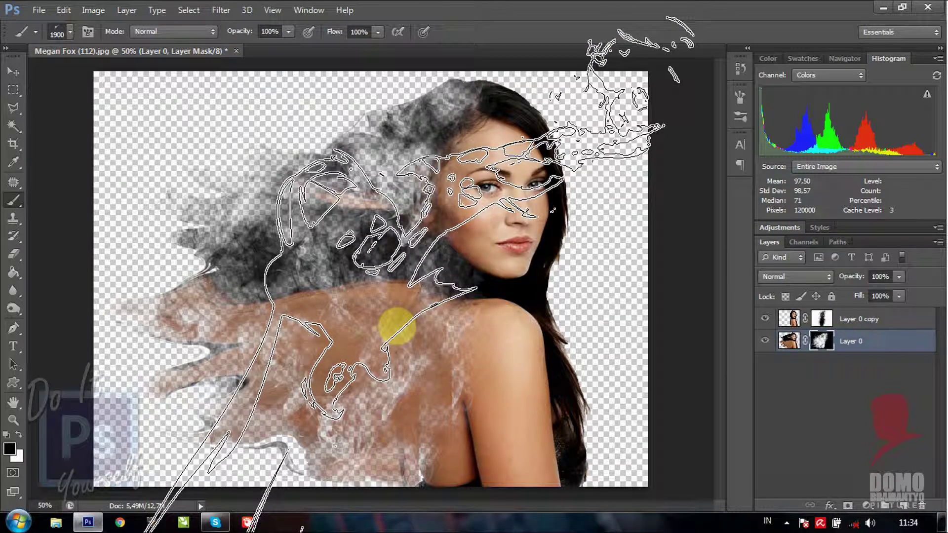
key("bracketleft")
key("bracketleft")
key("bracketleft")
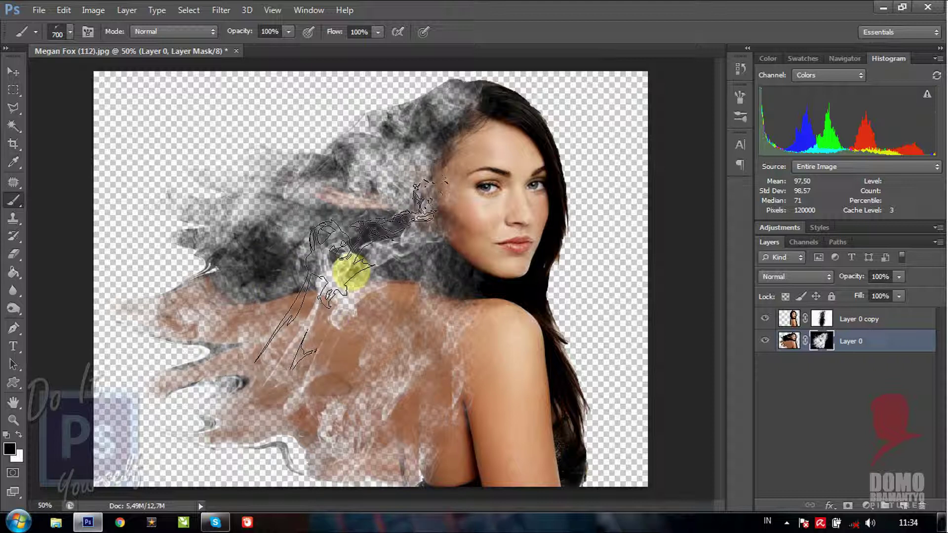
left_click(349, 271)
key("bracketleft")
key("bracketleft")
key("bracketleft")
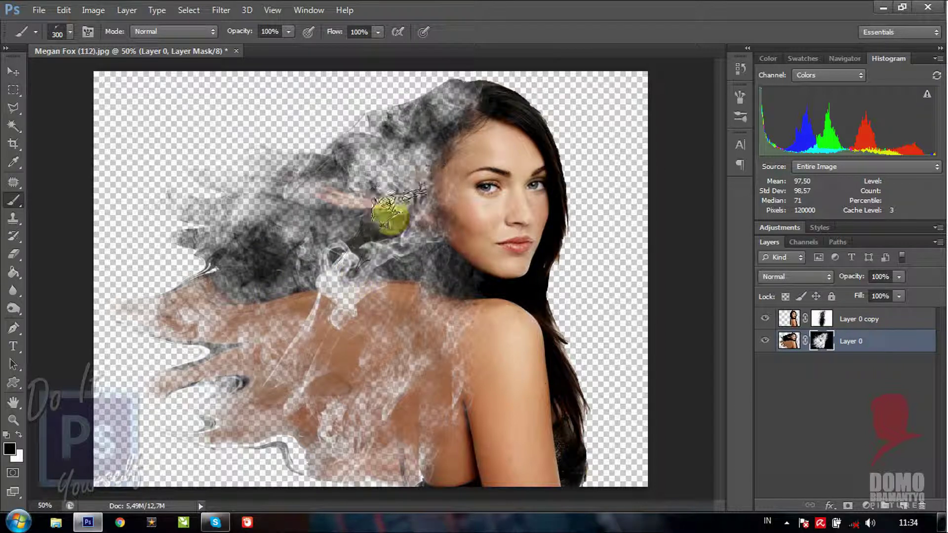
Step: Paint smoke down over the shoulder using the 1390 smoke brush at 600 px
left_click(70, 32)
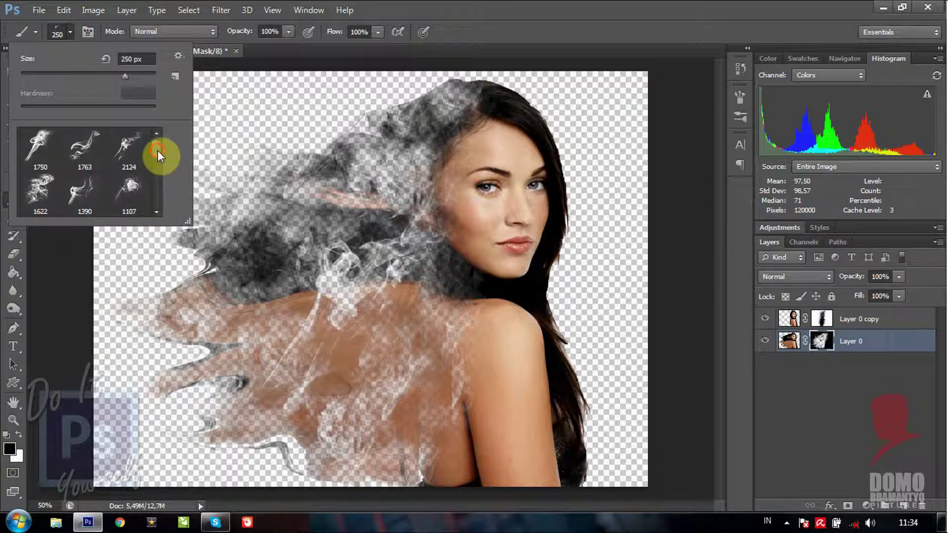
scroll(158, 156, "down", 1)
left_click(85, 190)
left_click(303, 82)
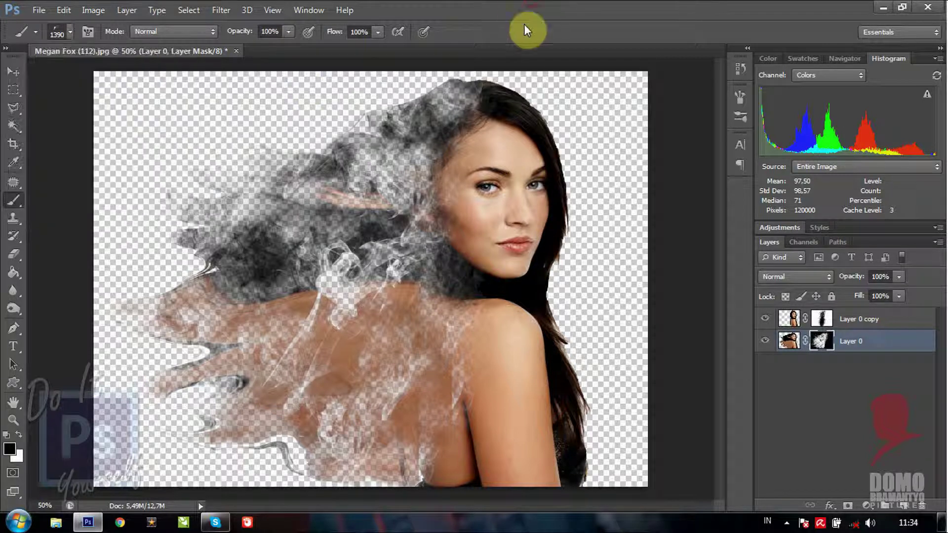
key("bracketleft")
key("bracketleft")
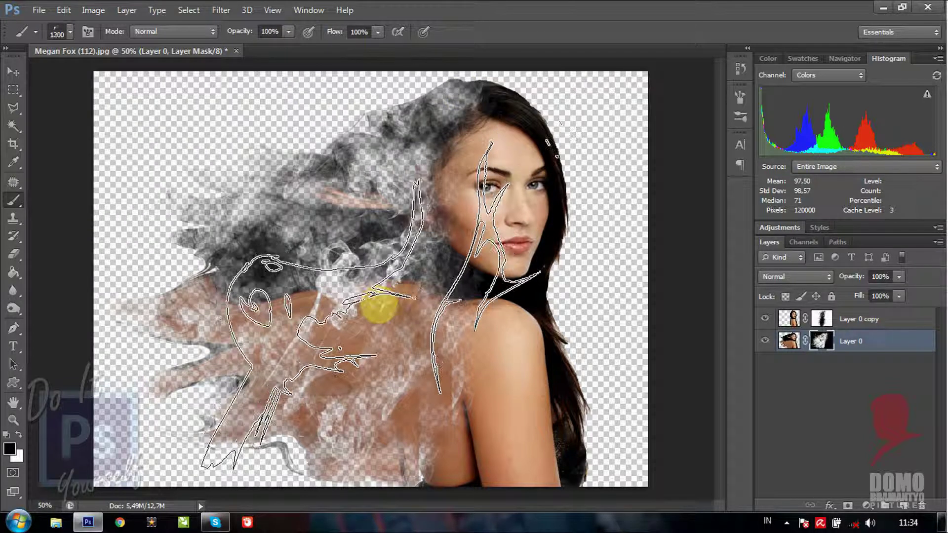
key("bracketleft")
key("bracketleft")
key("bracketleft")
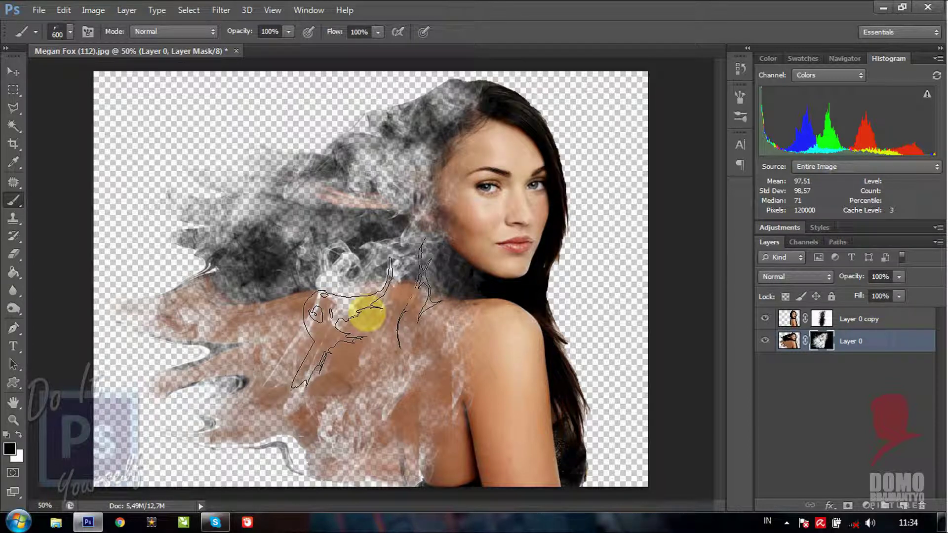
mouse_move(366, 309)
left_mouse_down()
mouse_move(377, 432)
mouse_move(267, 368)
mouse_move(278, 378)
left_mouse_up()
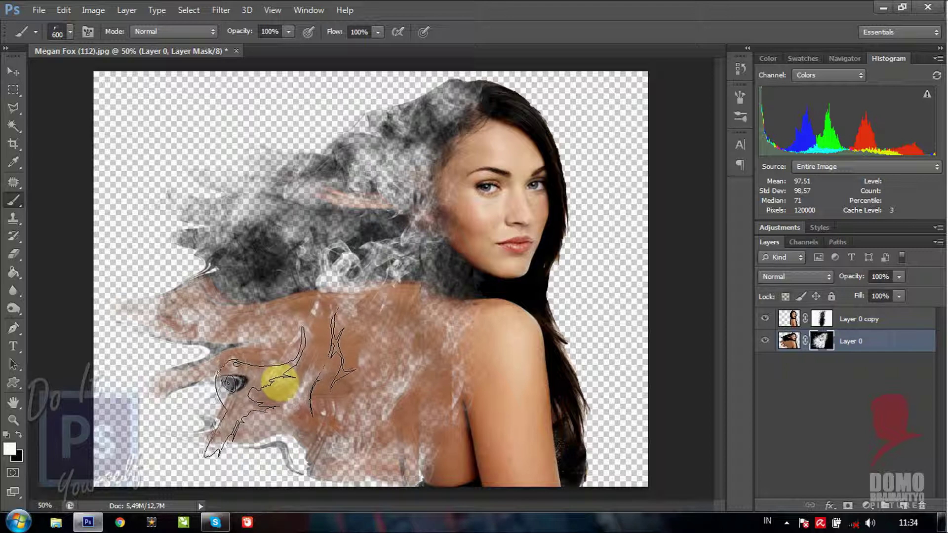
Step: Stamp and paint white smoke over the smoky hair at 500 px
key("bracketleft")
left_click(302, 383)
left_click_drag(302, 384, 441, 328)
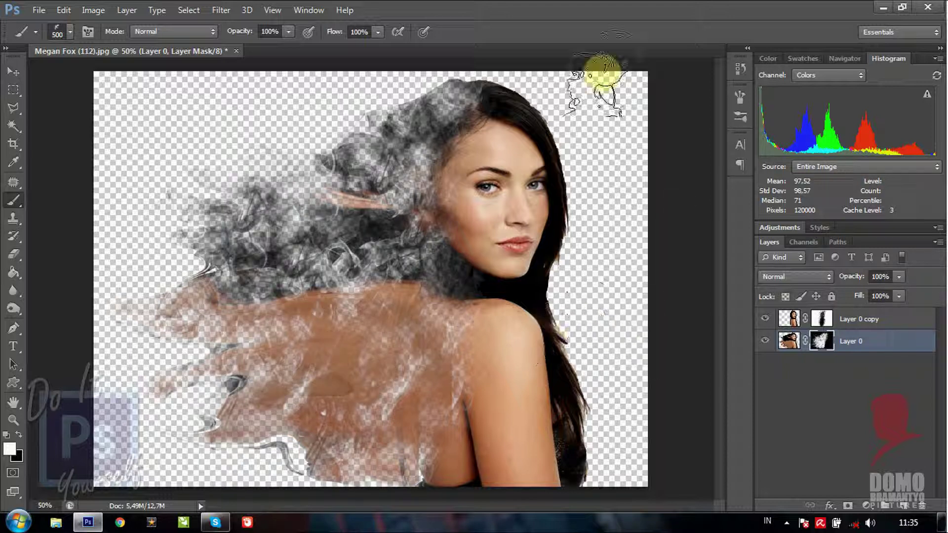
Step: Add a #f4f2f2 solid fill layer, Color Fill 1, and move it below Layer 0
left_click(13, 76)
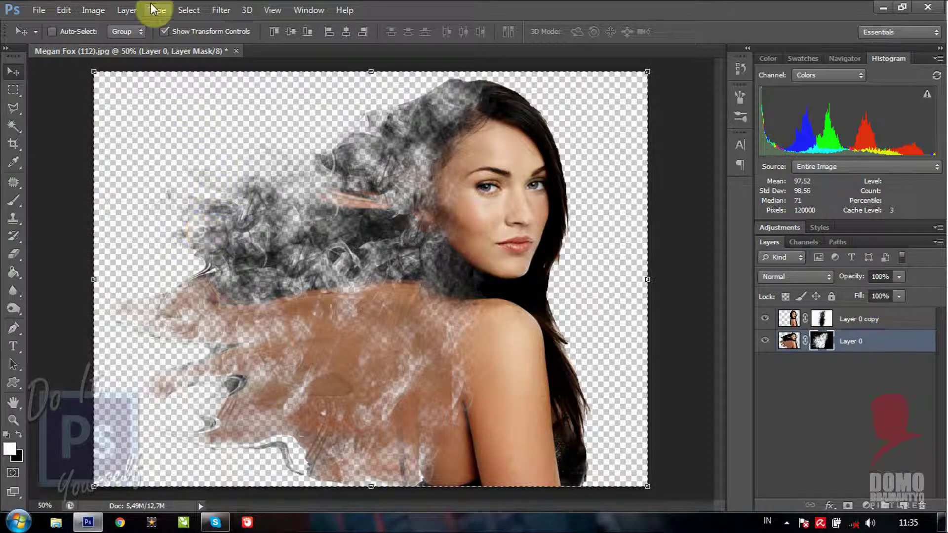
left_click(128, 11)
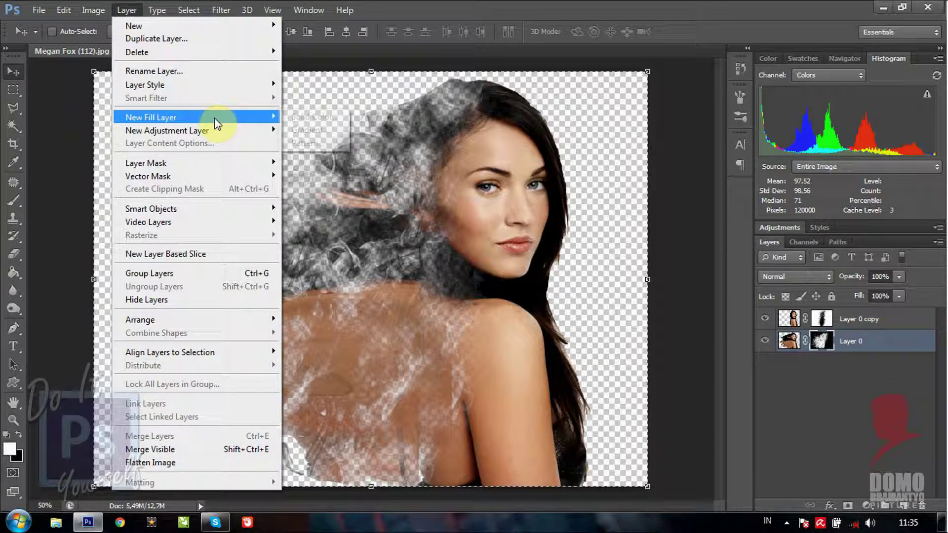
left_click(310, 117)
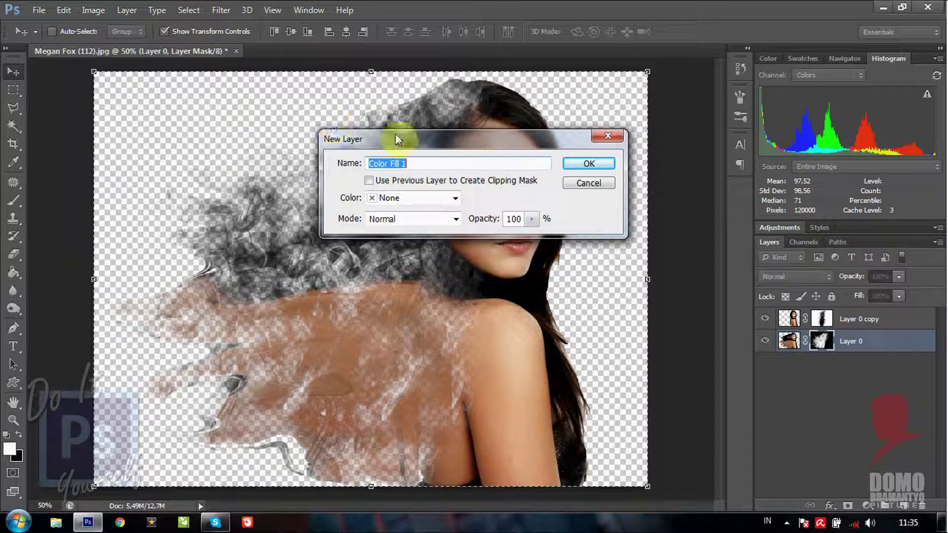
left_click(598, 166)
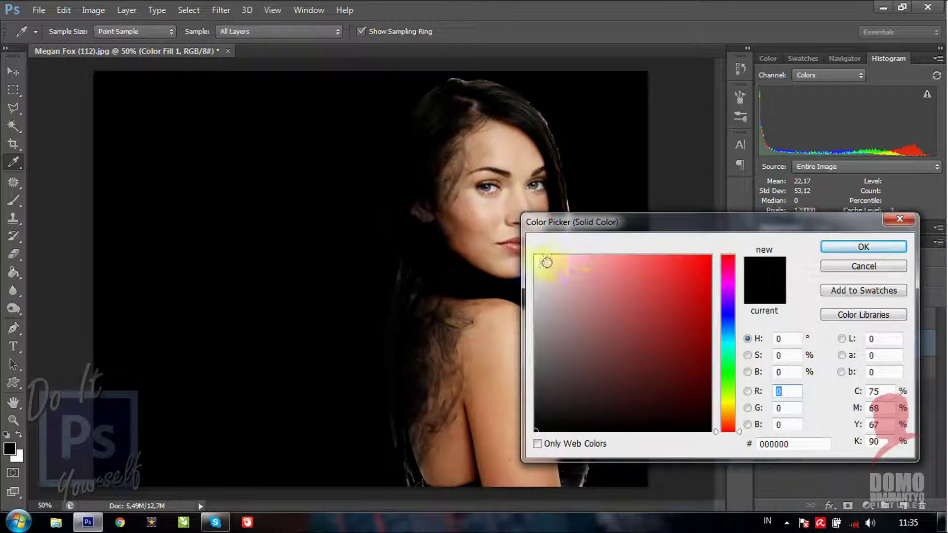
left_click(536, 262)
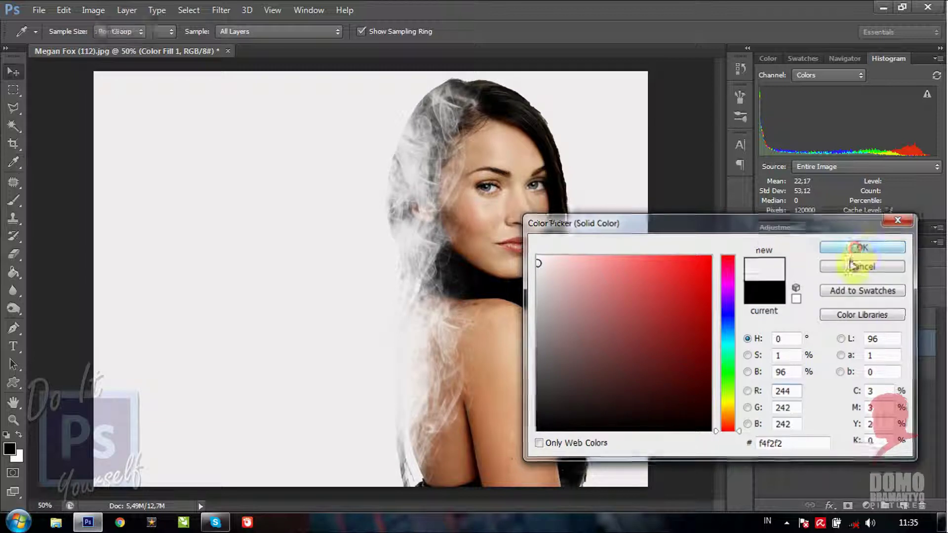
left_click(858, 253)
key("v")
left_click_drag(878, 346, 875, 414)
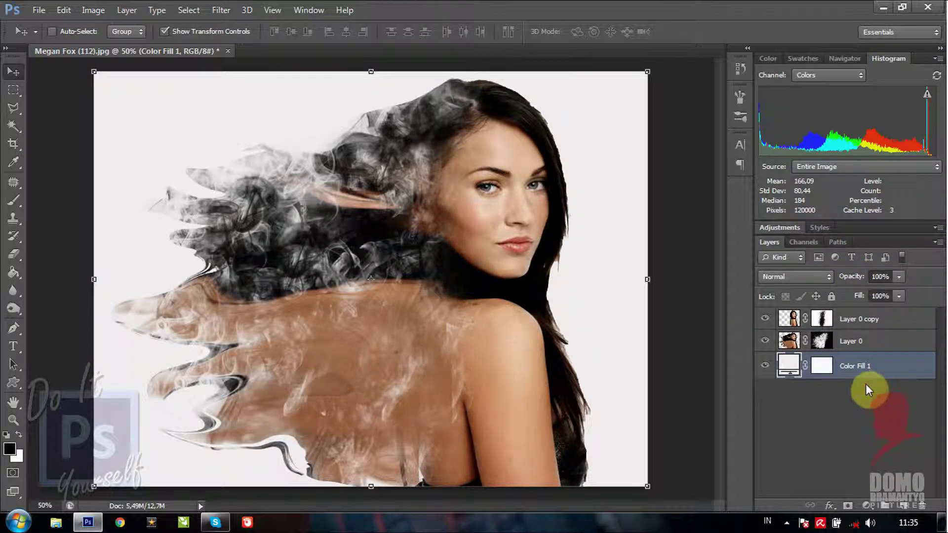
Step: Paint black, then 700 px white, smoke strokes across the shoulder on Layer 0's mask
left_click(821, 348)
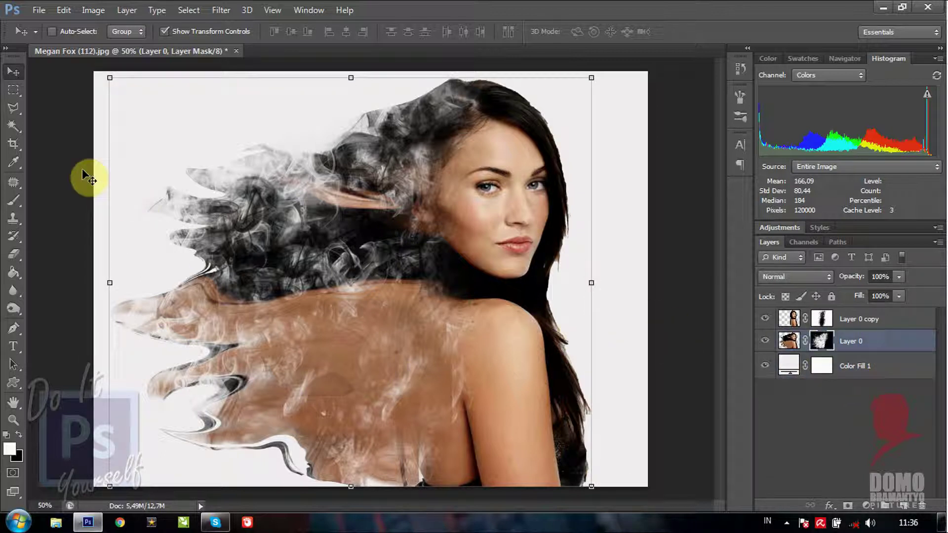
left_click(19, 207)
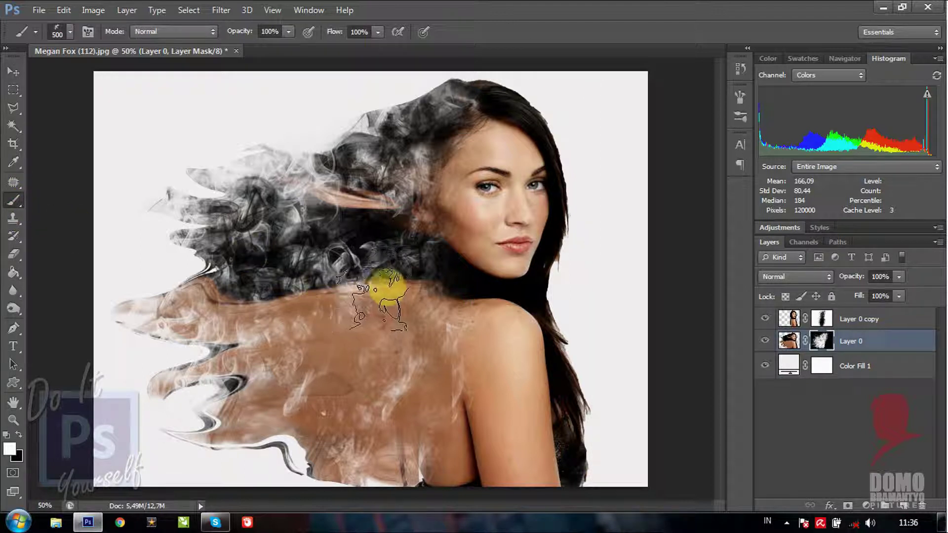
key("x")
left_click_drag(374, 319, 391, 371)
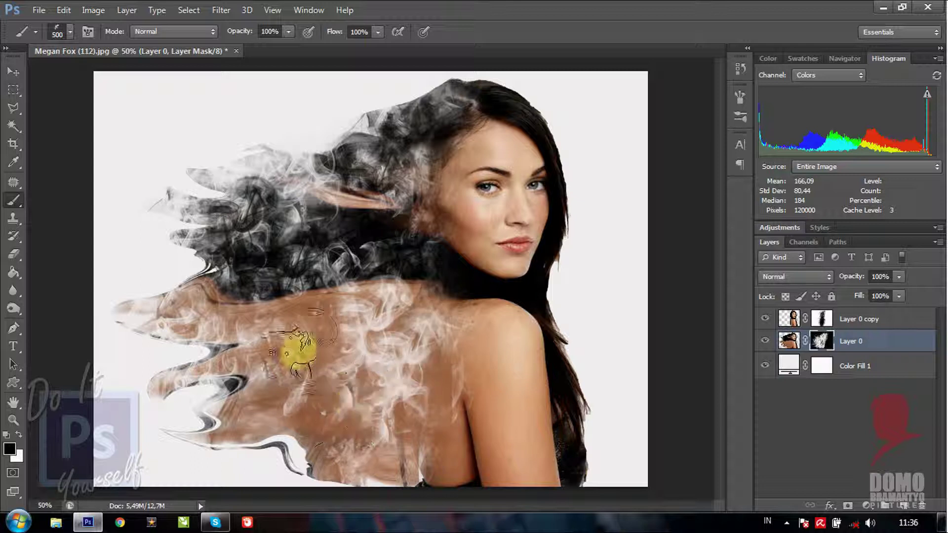
mouse_move(338, 365)
left_mouse_down()
mouse_move(368, 311)
mouse_move(364, 344)
mouse_move(351, 299)
left_mouse_up()
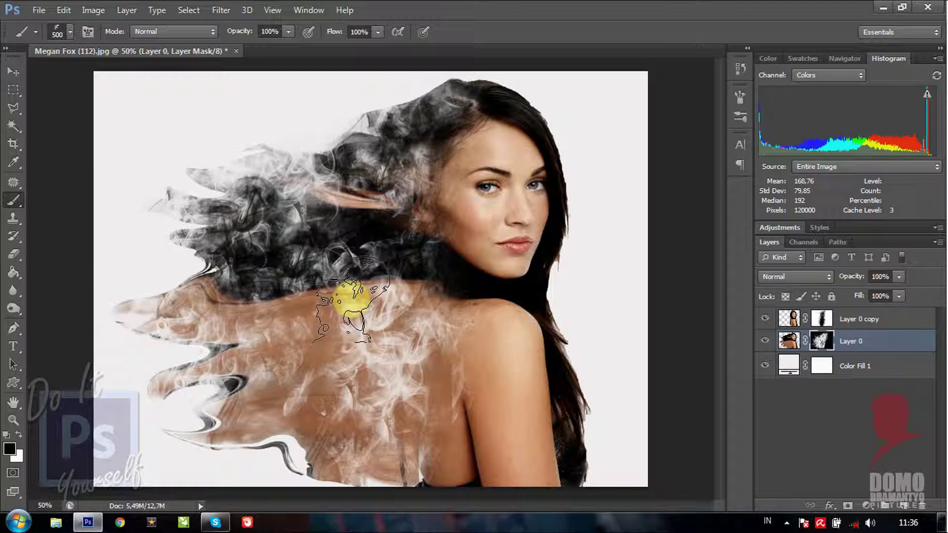
key("x")
key("bracketright")
key("bracketright")
mouse_move(348, 342)
left_mouse_down()
mouse_move(400, 368)
mouse_move(381, 333)
mouse_move(327, 454)
mouse_move(736, 457)
left_mouse_up()
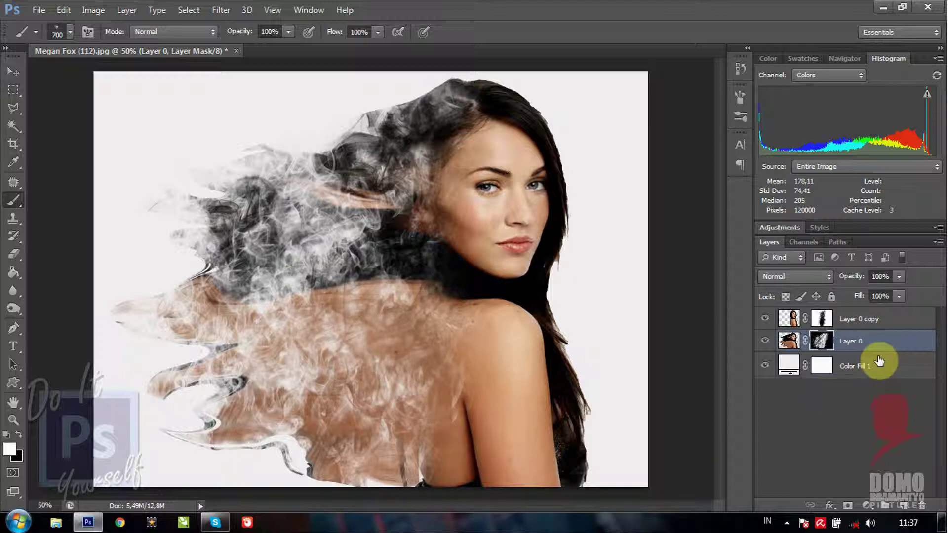
key("ctrl+plus")
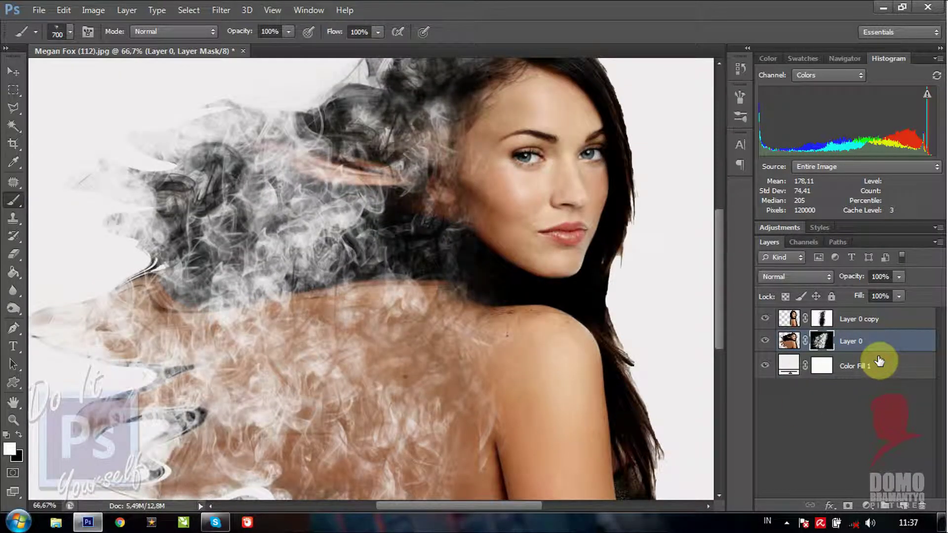
mouse_move(722, 232)
left_mouse_down()
mouse_move(725, 206)
mouse_move(731, 229)
left_mouse_up()
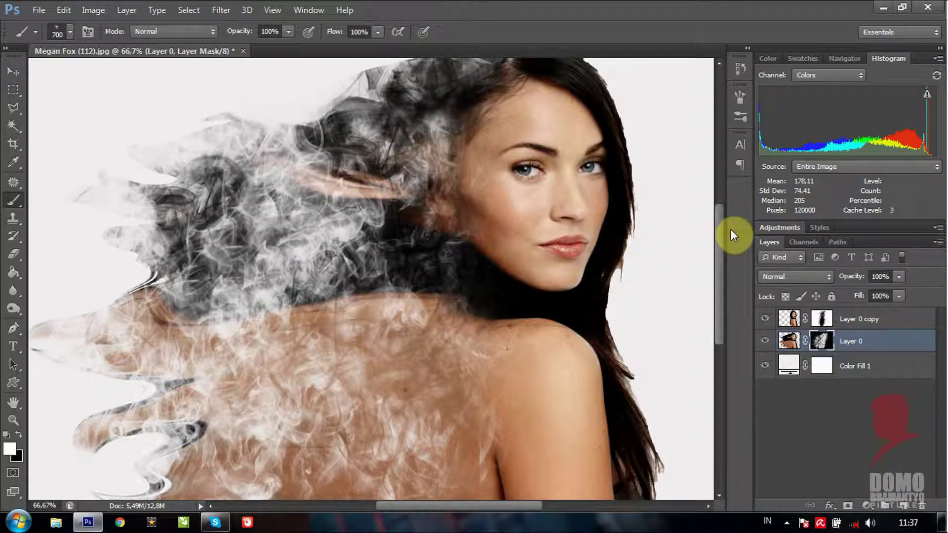